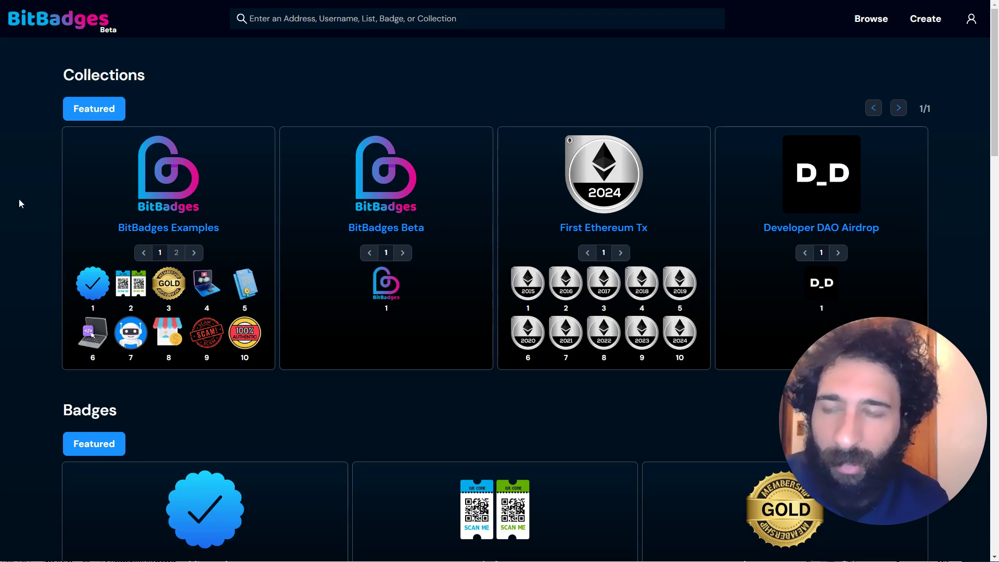
drag(994, 109, 961, 339)
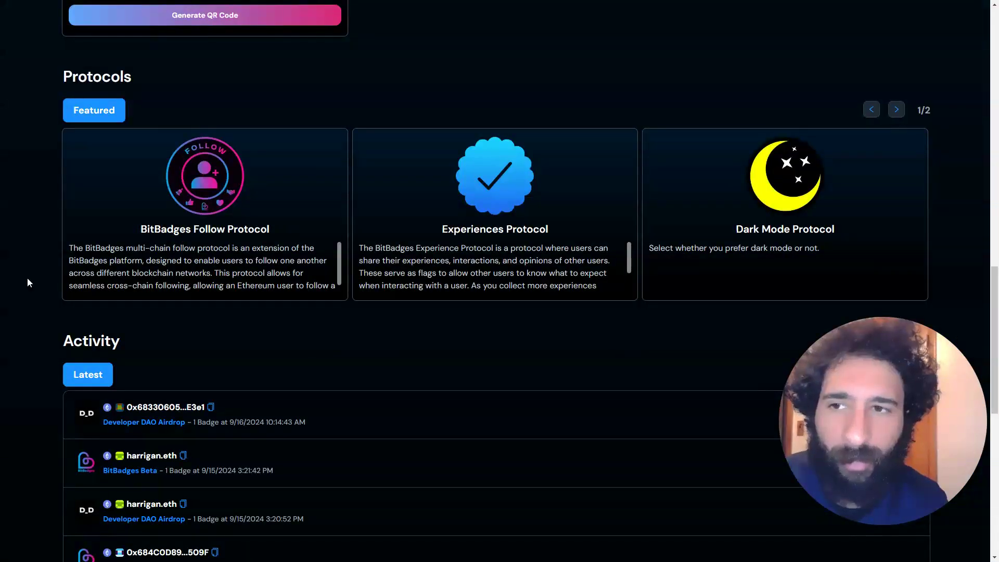
scroll(638, 150, down, 10)
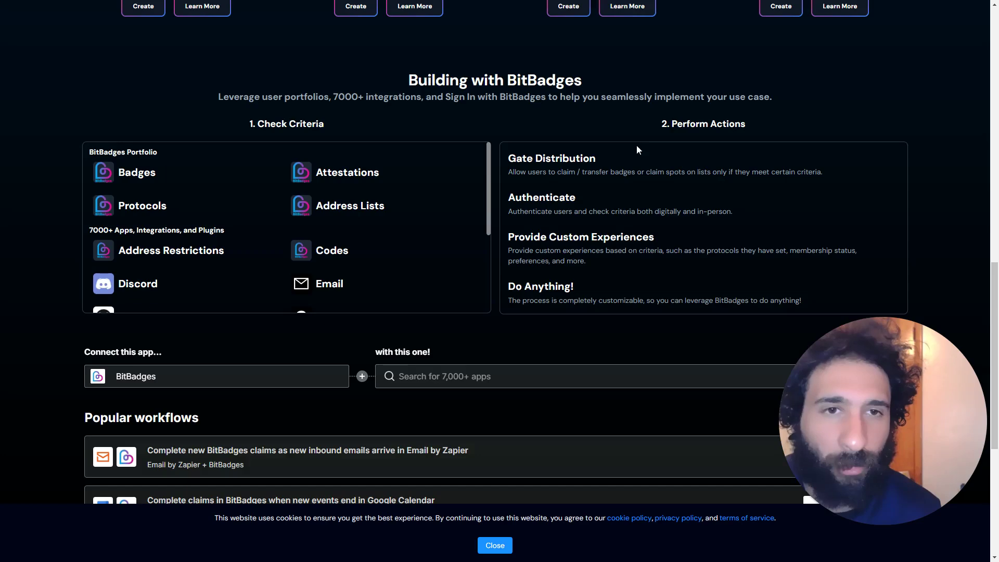
scroll(638, 150, down, 2)
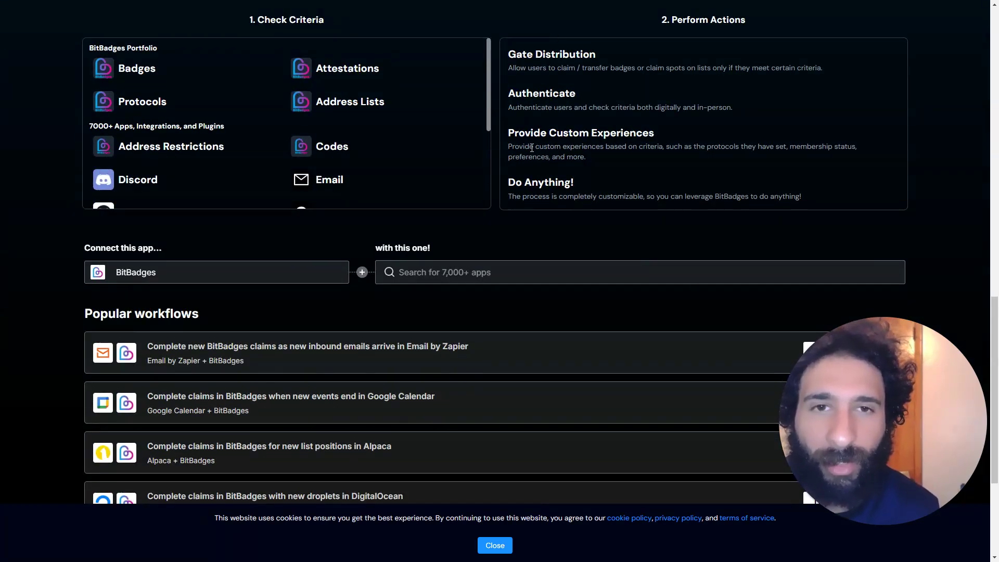
scroll(532, 147, down, 2)
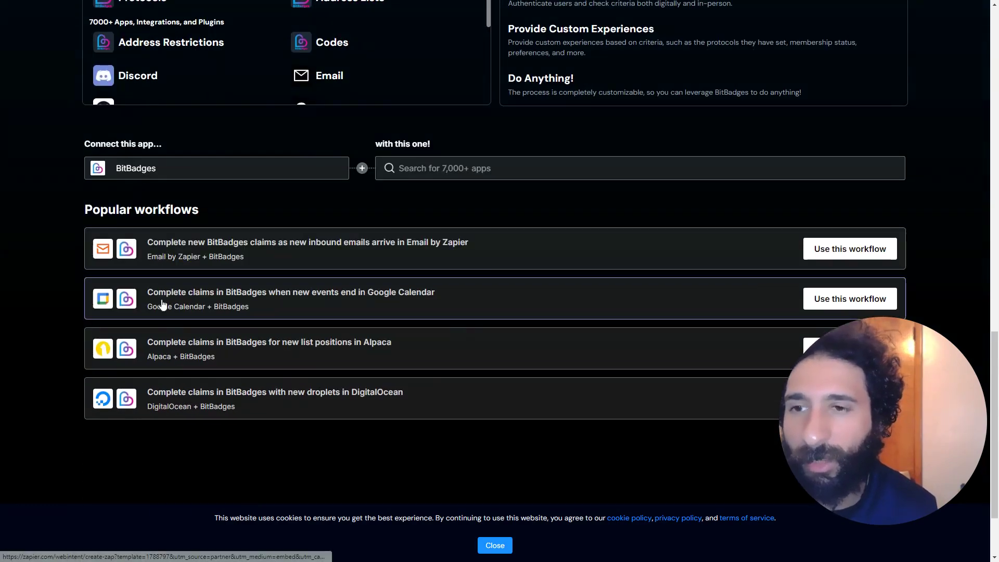
scroll(167, 296, up, 3)
scroll(171, 292, up, 10)
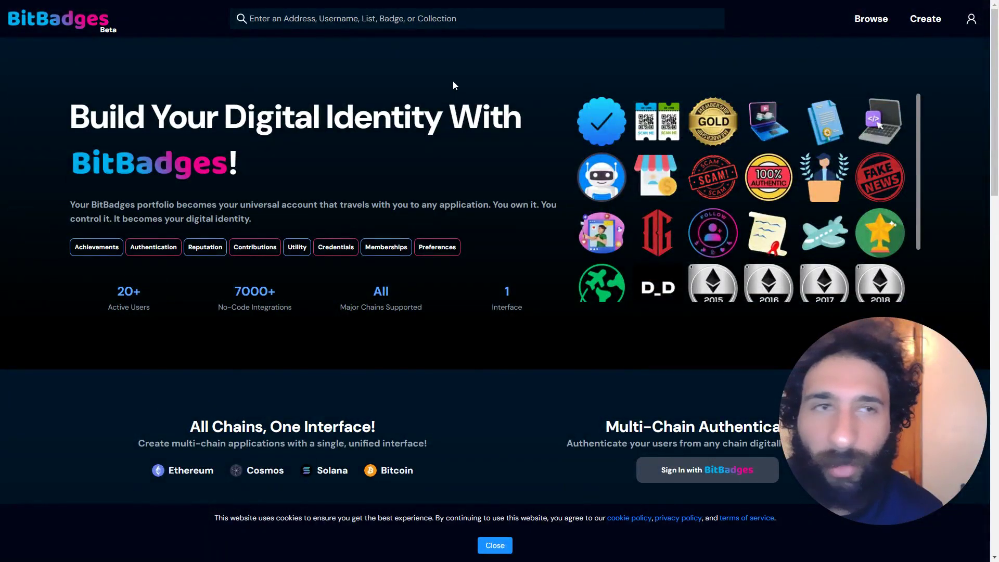
- Open the BitBadges Examples Course badge and review its description, metadata and approvals
click(865, 26)
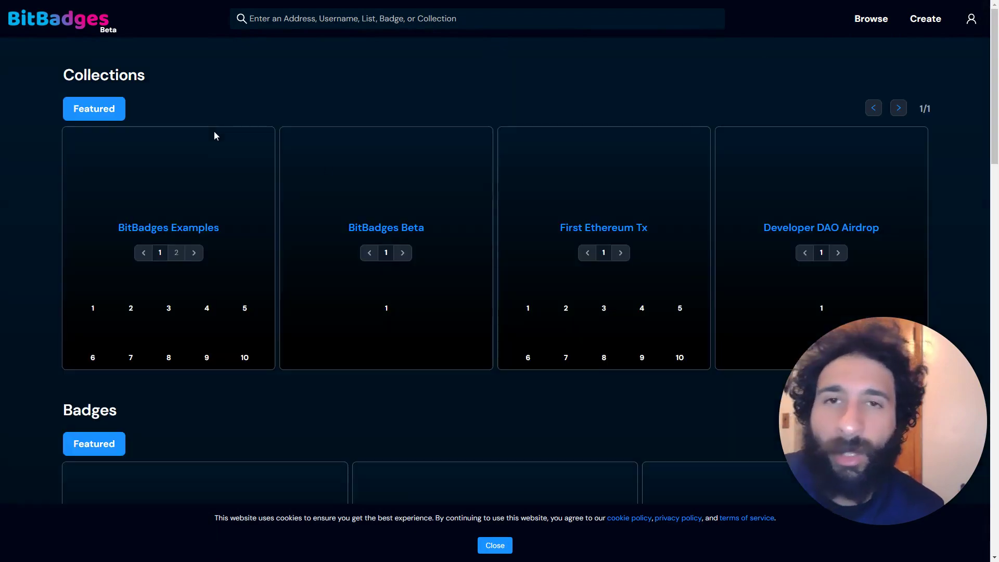
scroll(213, 131, down, 2)
scroll(214, 131, down, 1)
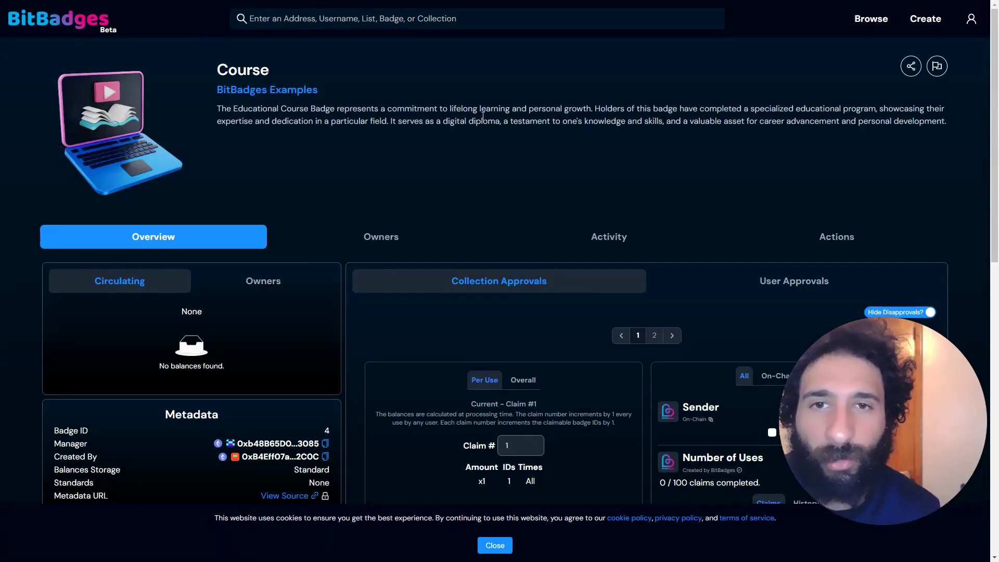
scroll(721, 103, down, 2)
scroll(754, 105, down, 5)
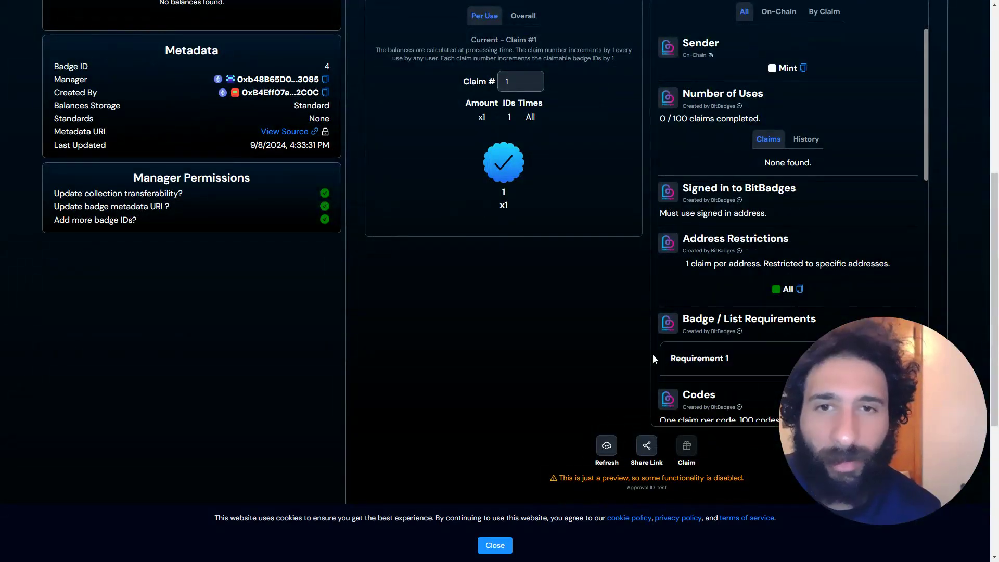
scroll(500, 153, up, 2)
scroll(500, 153, up, 5)
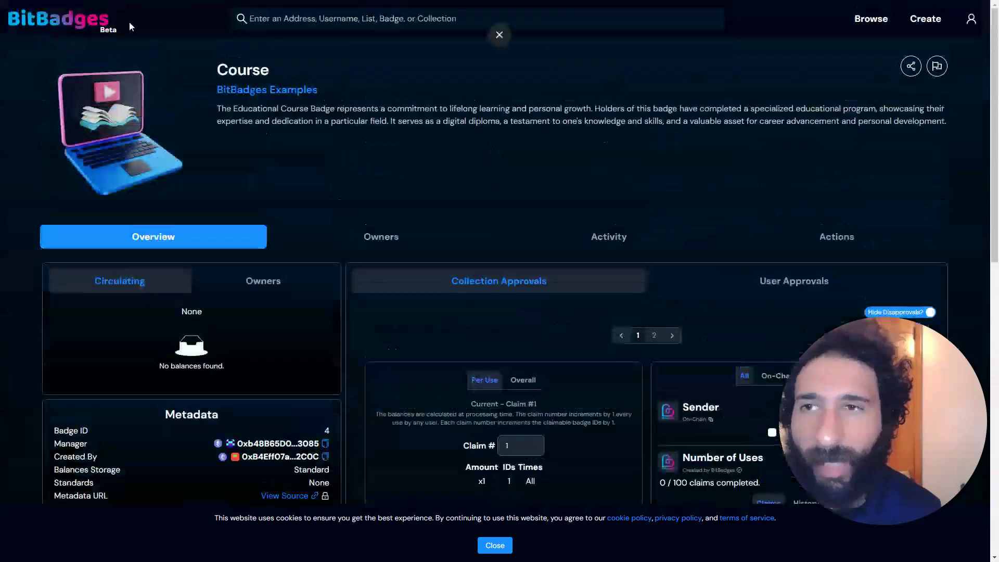
- Search the site for 'course', return to Browse, and toggle fullscreen off and back on
click(374, 18)
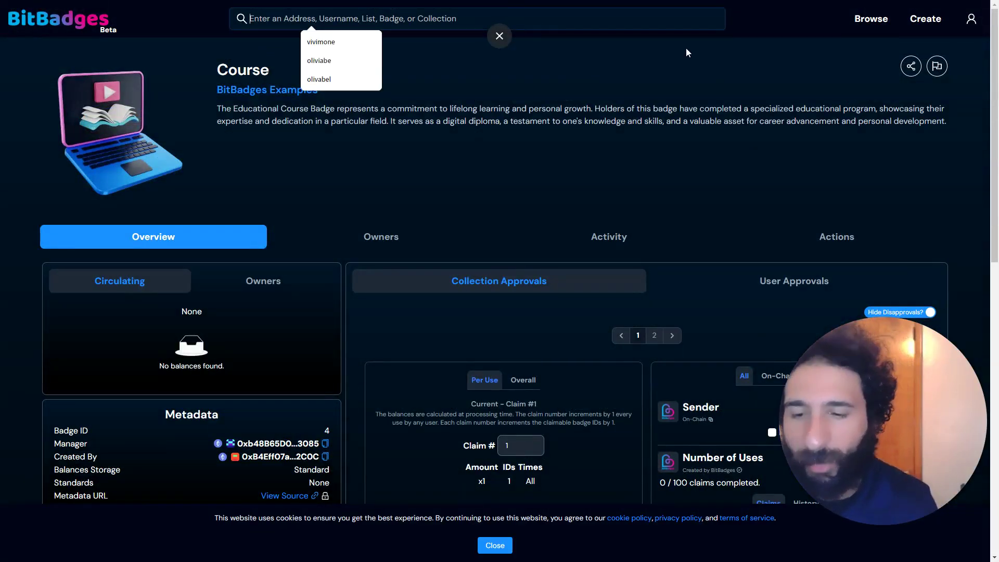
text(course)
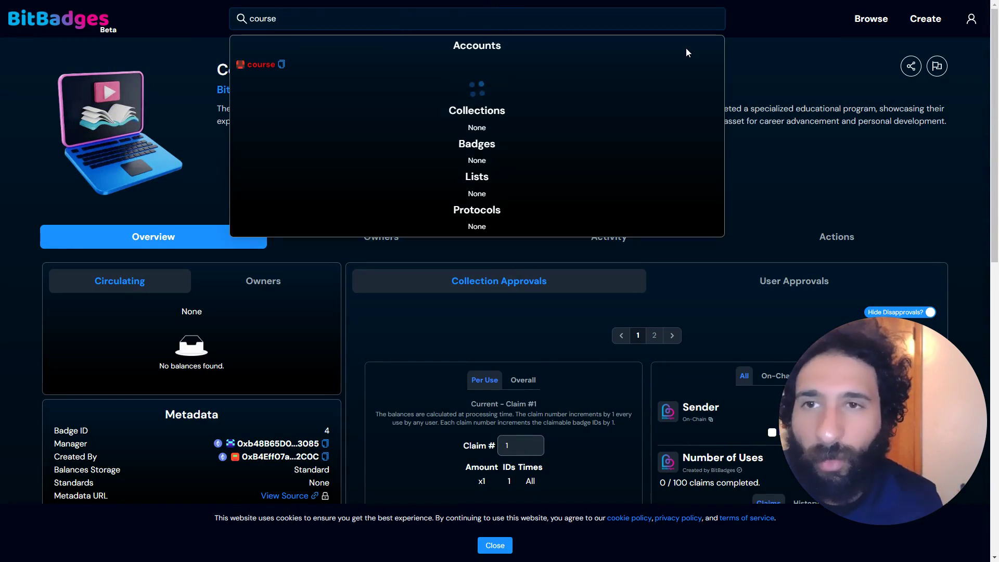
click(849, 20)
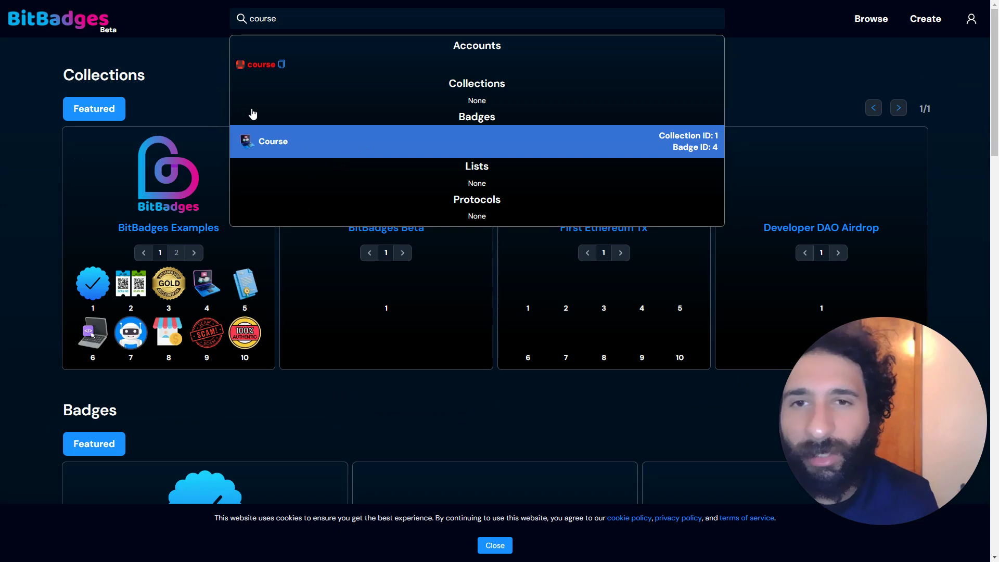
click(77, 27)
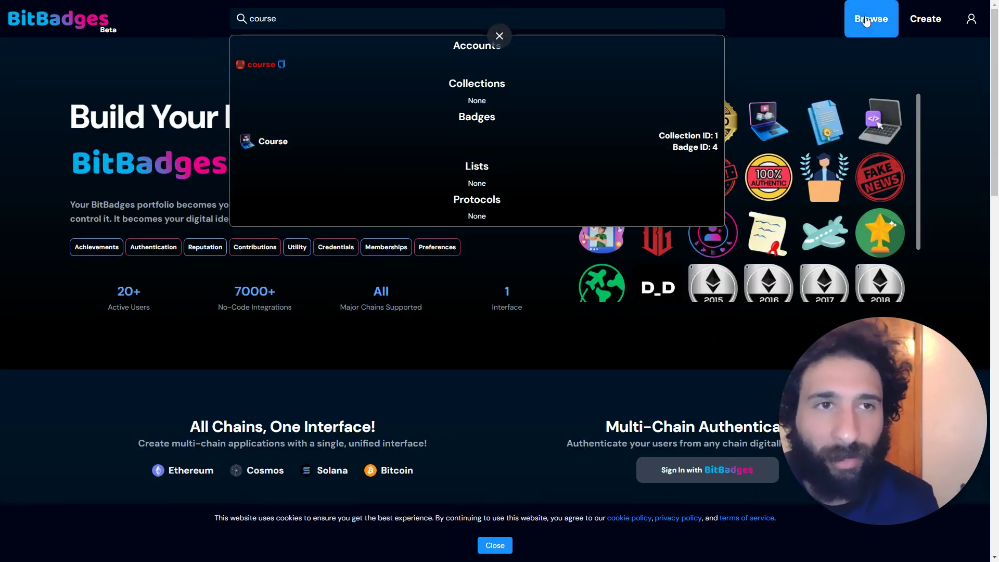
click(506, 37)
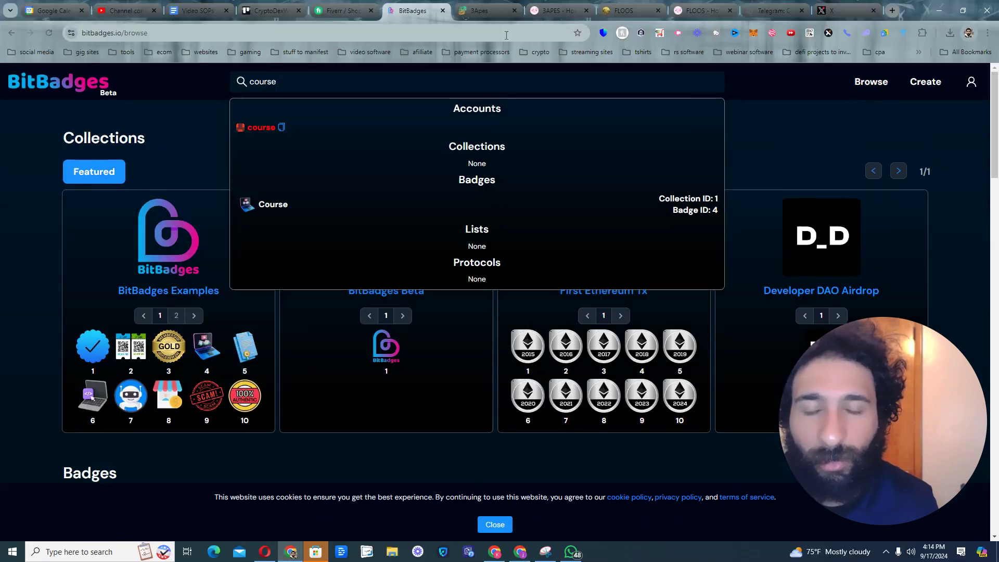
scroll(234, 156, down, 2)
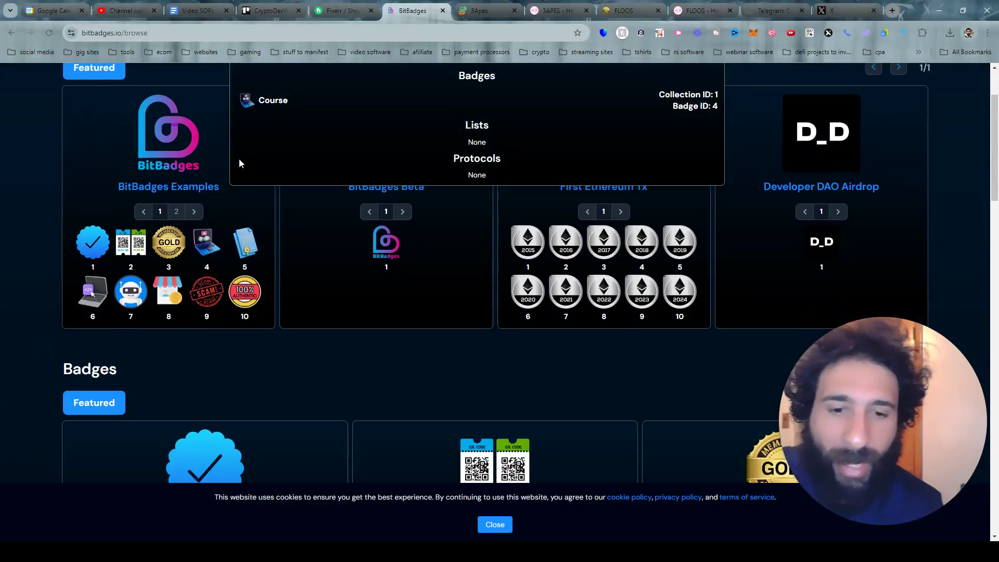
key(F11)
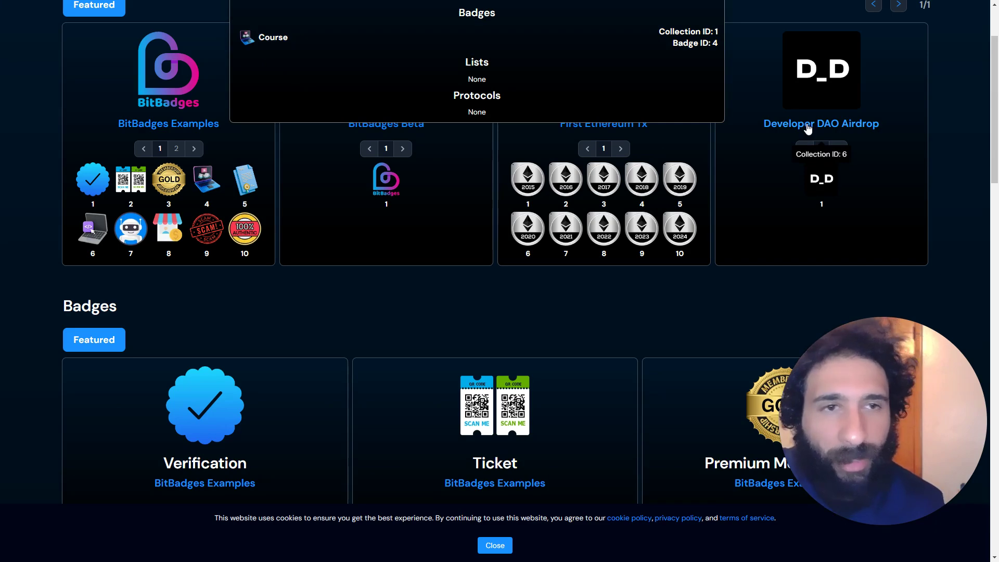
- Open the Developer DAO Airdrop collection and scroll through its claim criteria and balances
click(787, 137)
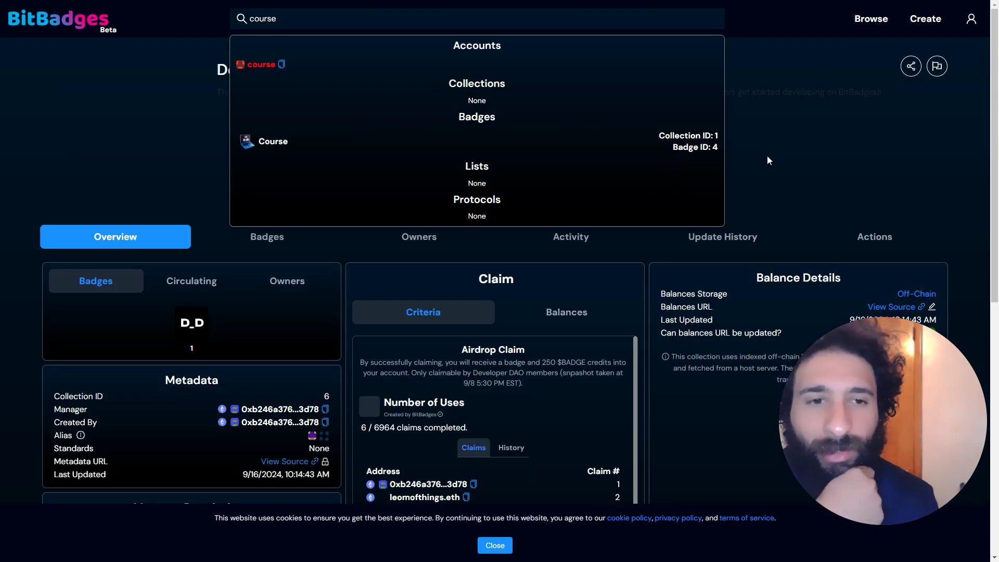
scroll(767, 156, down, 4)
scroll(766, 155, down, 1)
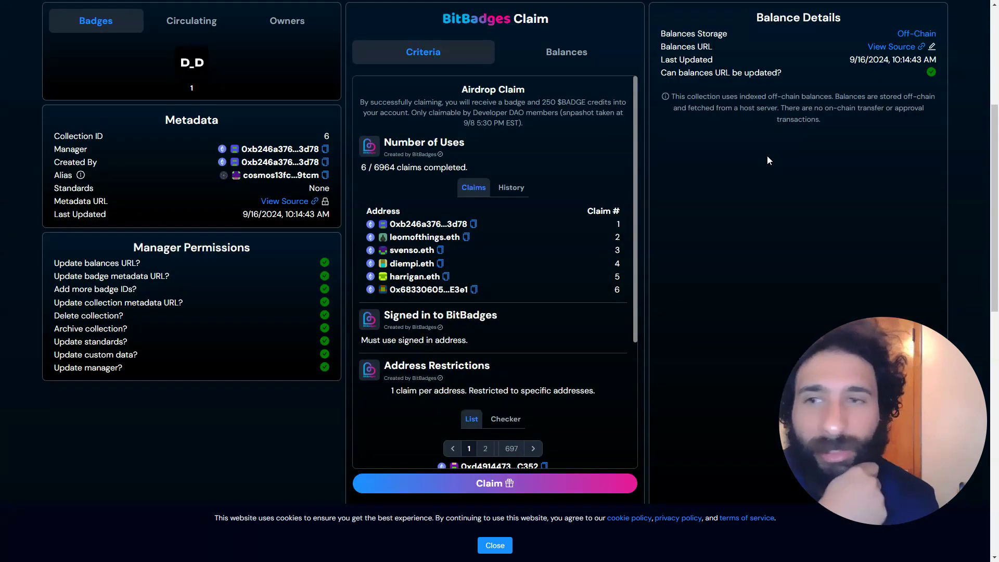
scroll(766, 155, up, 1)
scroll(767, 155, up, 4)
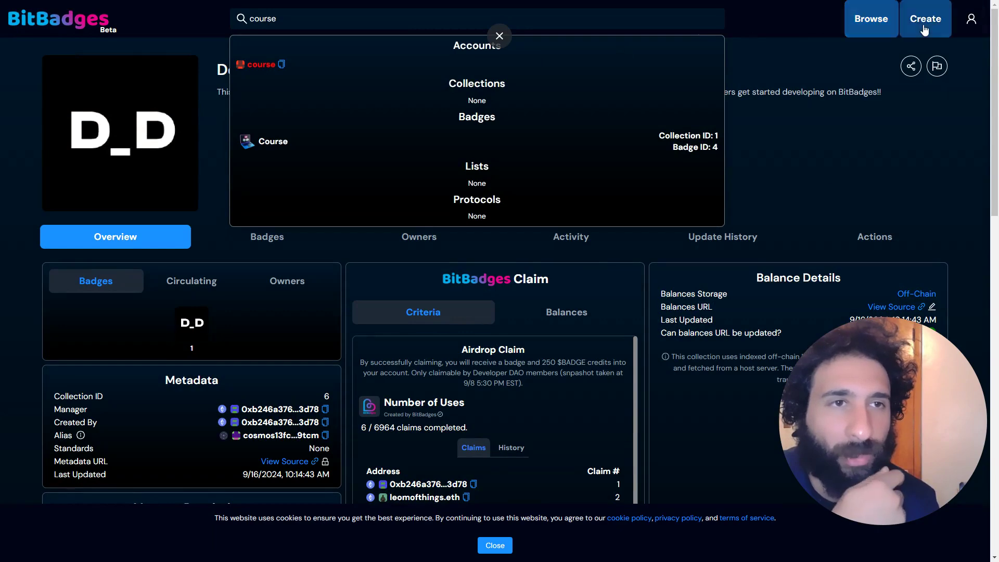
- Choose an item from the Create dropdown in the top bar
click(925, 30)
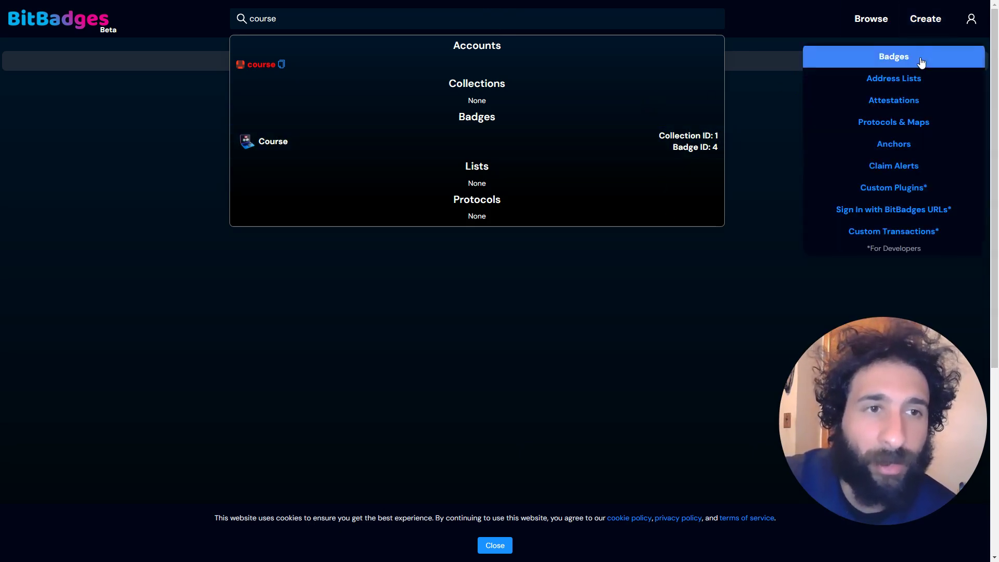
click(902, 80)
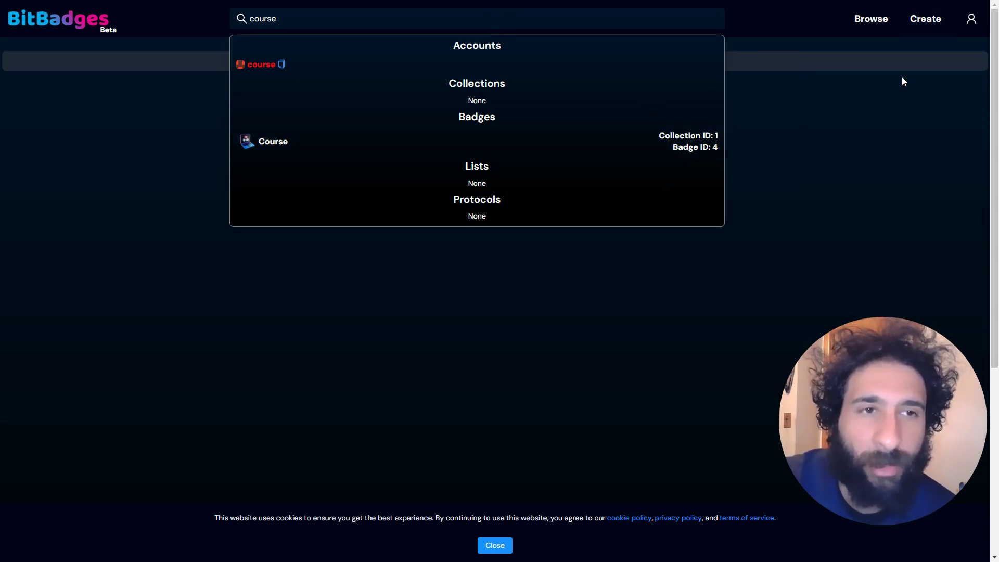
- Return to Browse and scroll down through the featured collections
click(873, 32)
scroll(604, 218, down, 3)
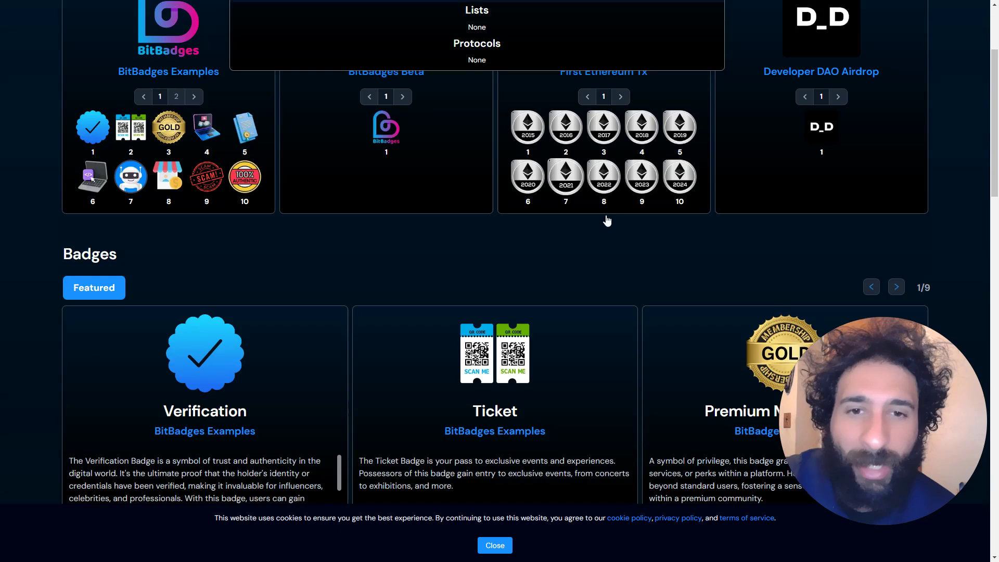
scroll(617, 241, down, 3)
scroll(618, 240, down, 3)
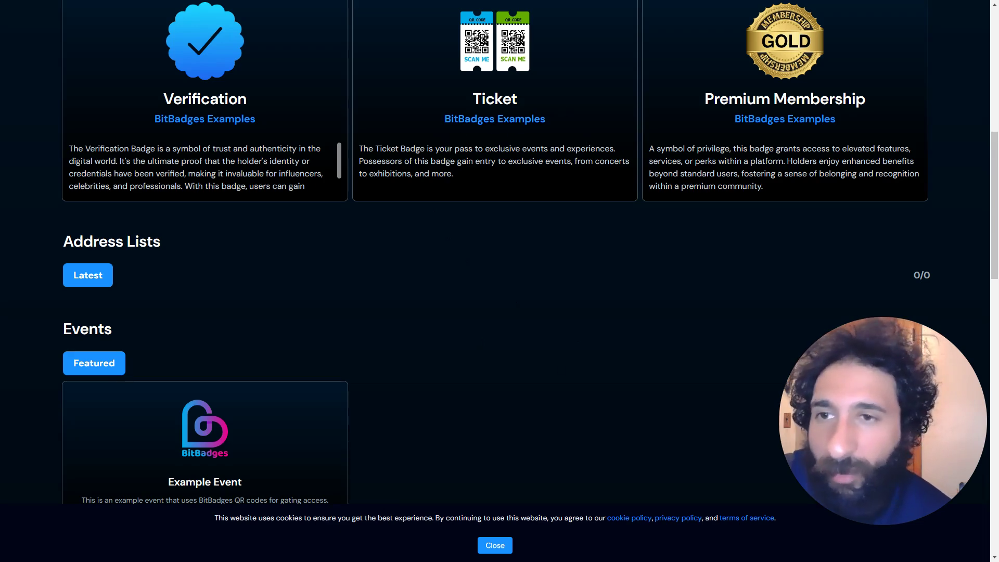
scroll(352, 382, down, 5)
scroll(352, 383, down, 5)
scroll(352, 382, down, 6)
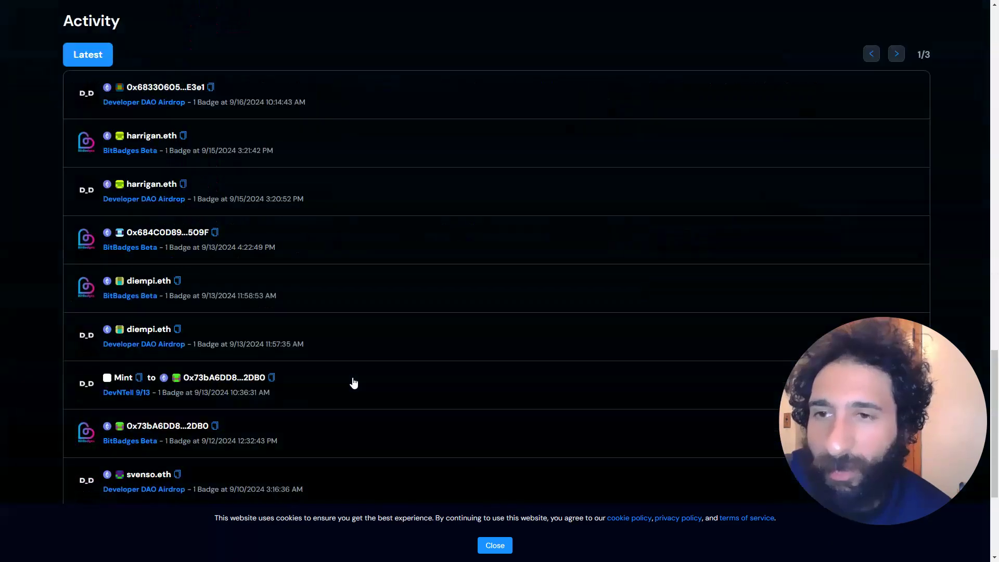
scroll(353, 383, down, 4)
- Show BitBadges Examples badges 11–20 and open the account panel
scroll(352, 380, up, 6)
scroll(636, 308, up, 4)
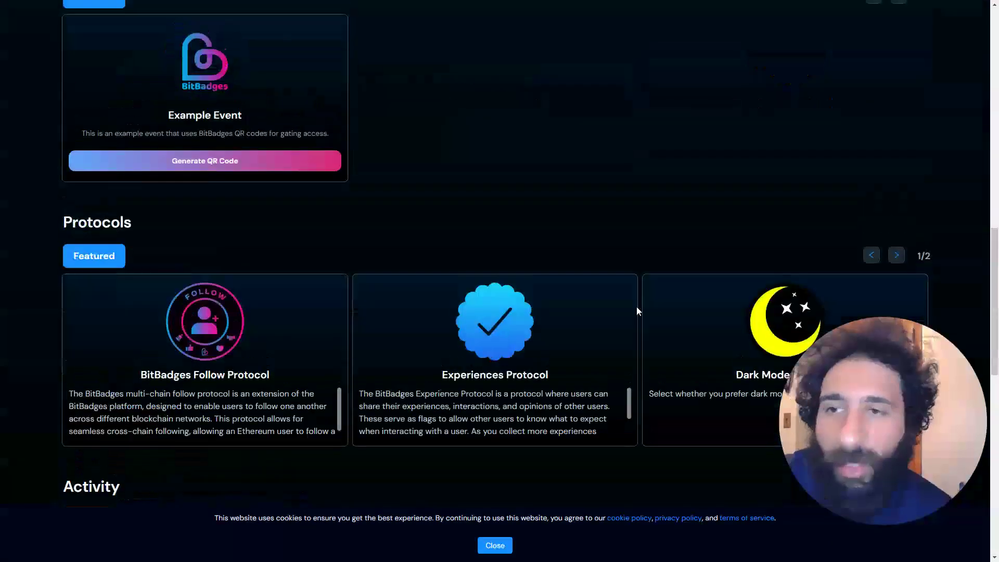
scroll(658, 309, up, 5)
scroll(685, 327, up, 5)
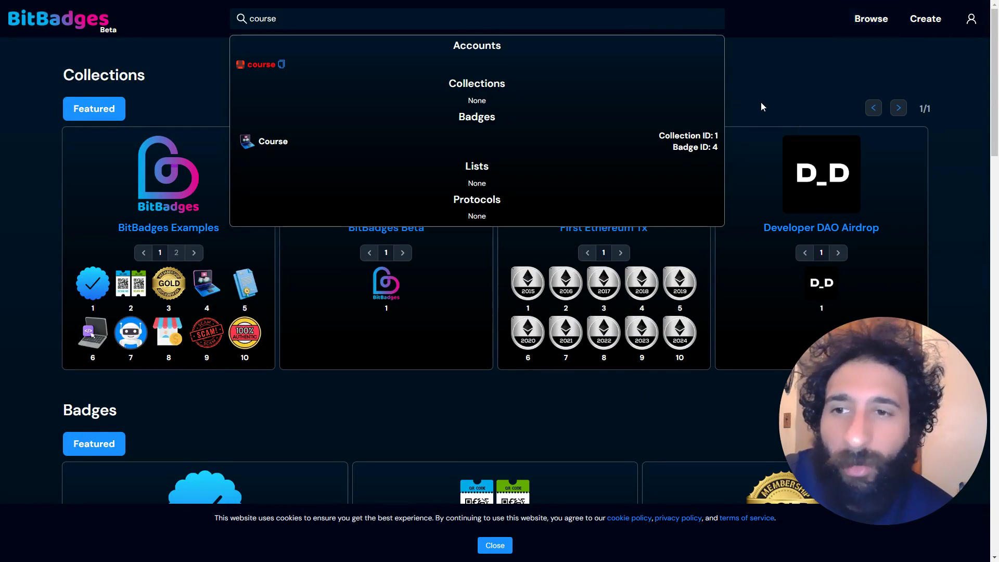
click(177, 252)
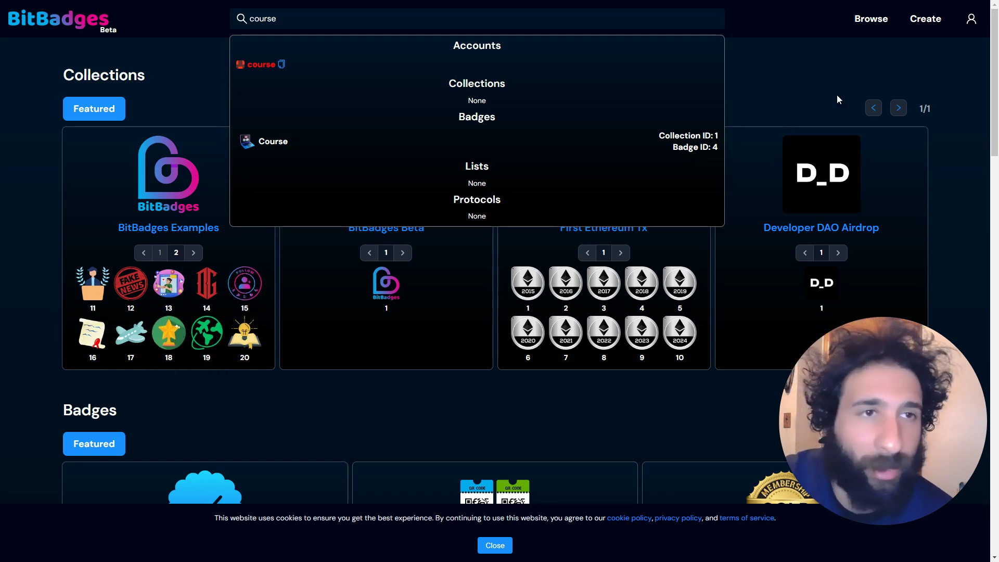
click(972, 21)
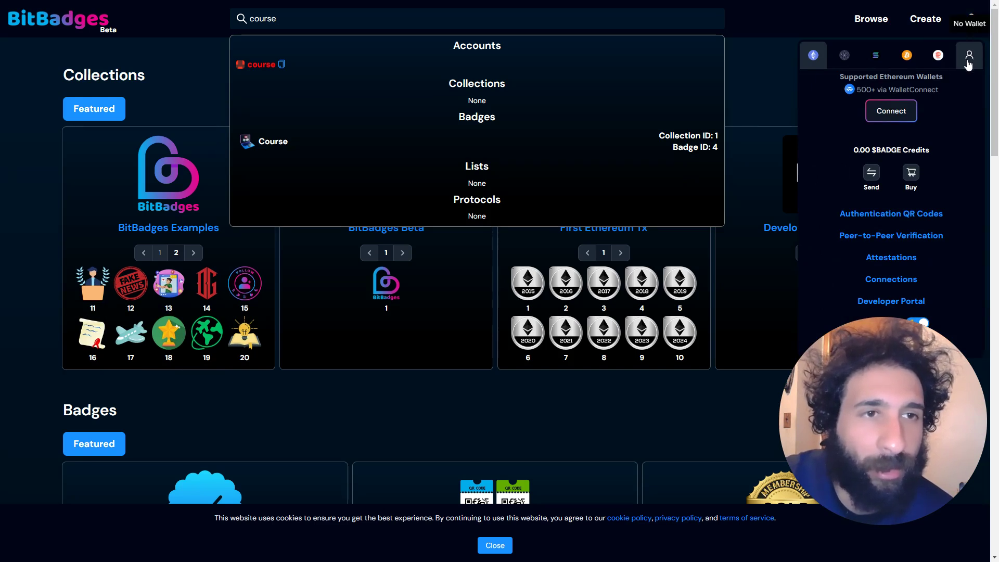
- Attempt a Cosmos wallet connection and dismiss the resulting error
click(844, 63)
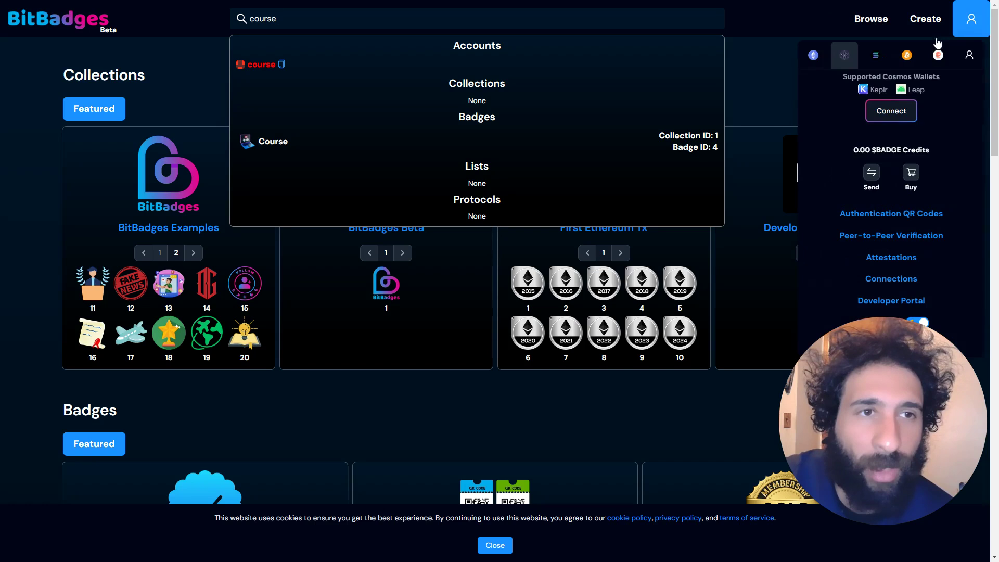
mouse_move(971, 19)
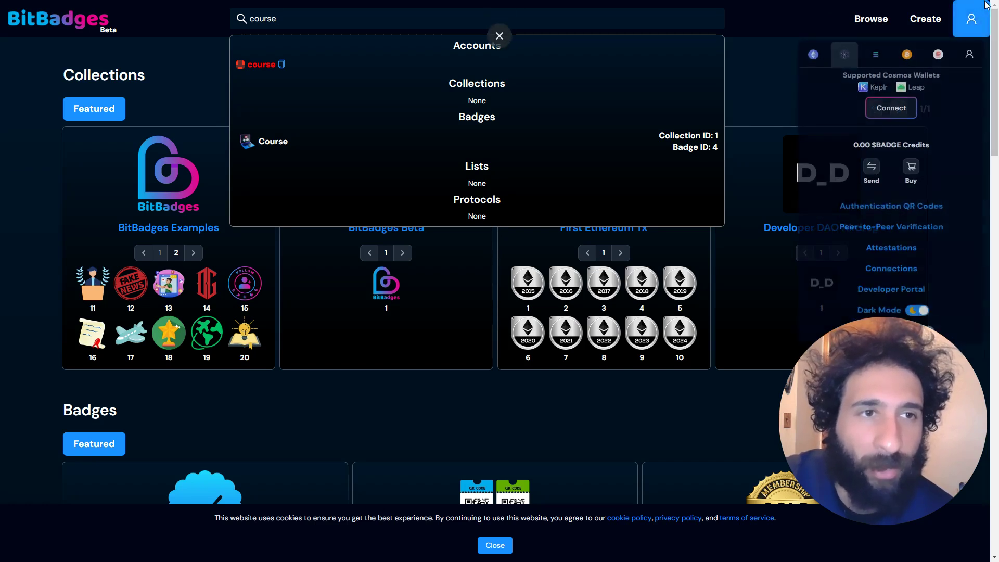
click(891, 110)
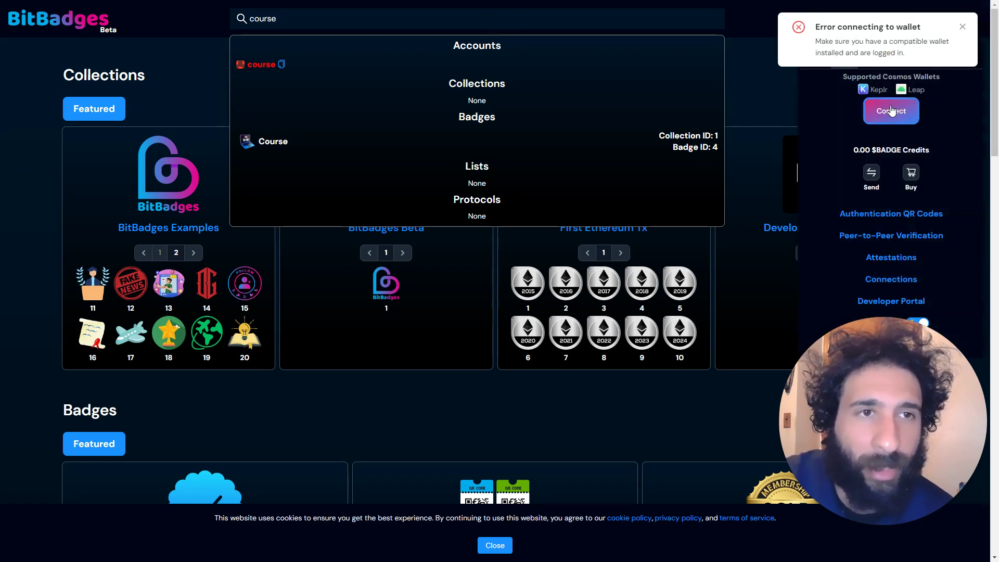
scroll(872, 220, down, 2)
scroll(872, 219, down, 2)
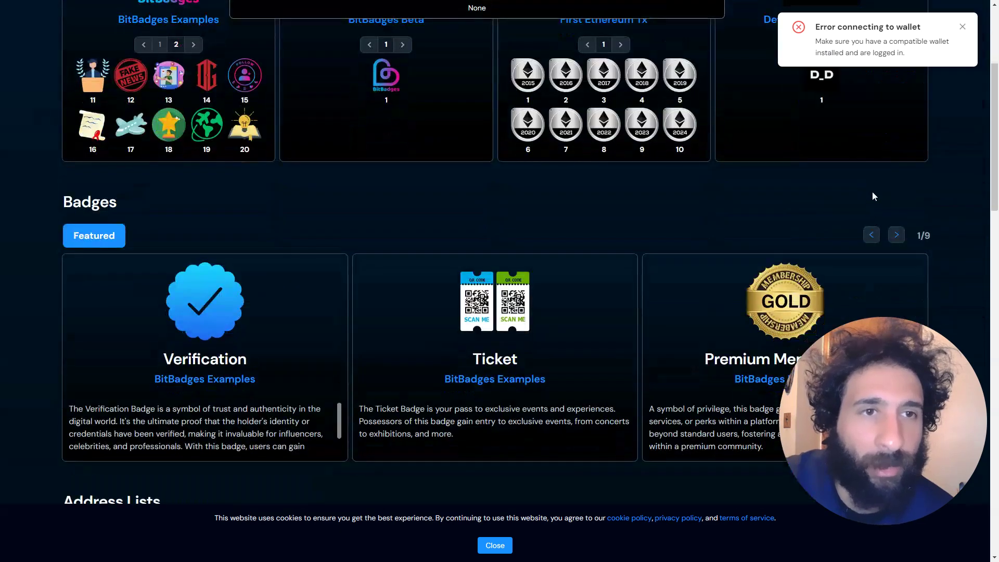
scroll(873, 198, up, 4)
click(963, 27)
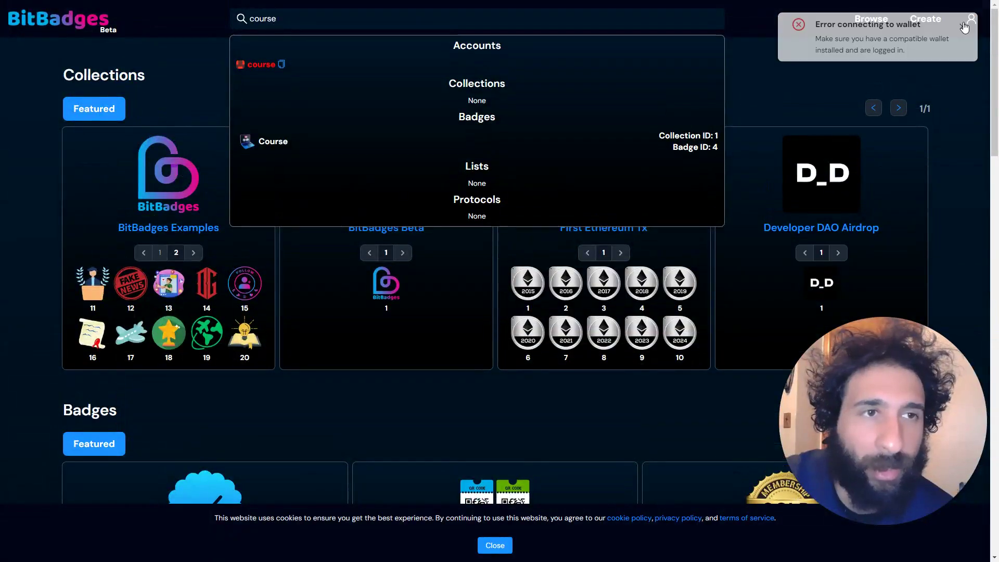
- Turn off Dark Mode and list the supported Ethereum wallets in the account panel
scroll(908, 195, down, 1)
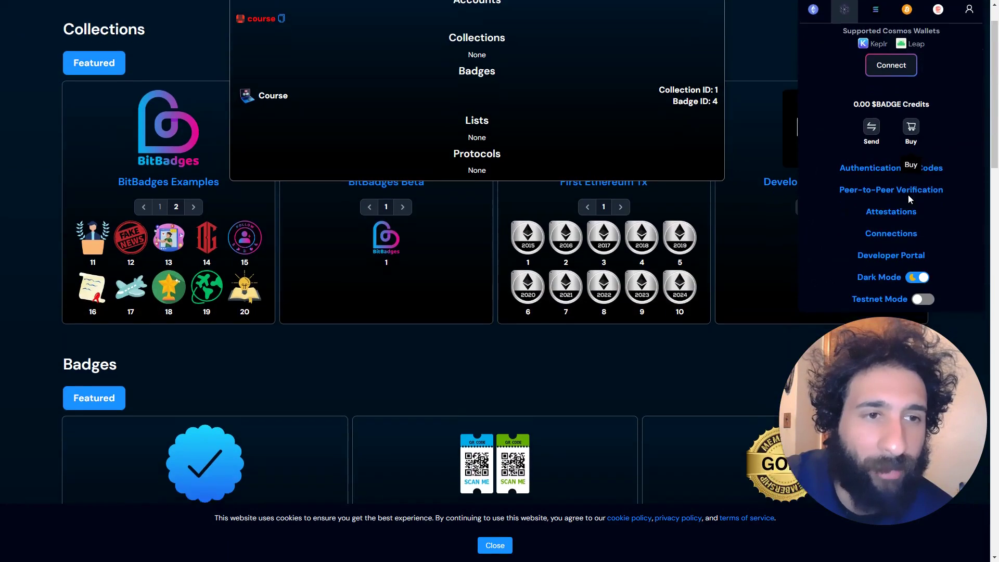
scroll(907, 195, down, 1)
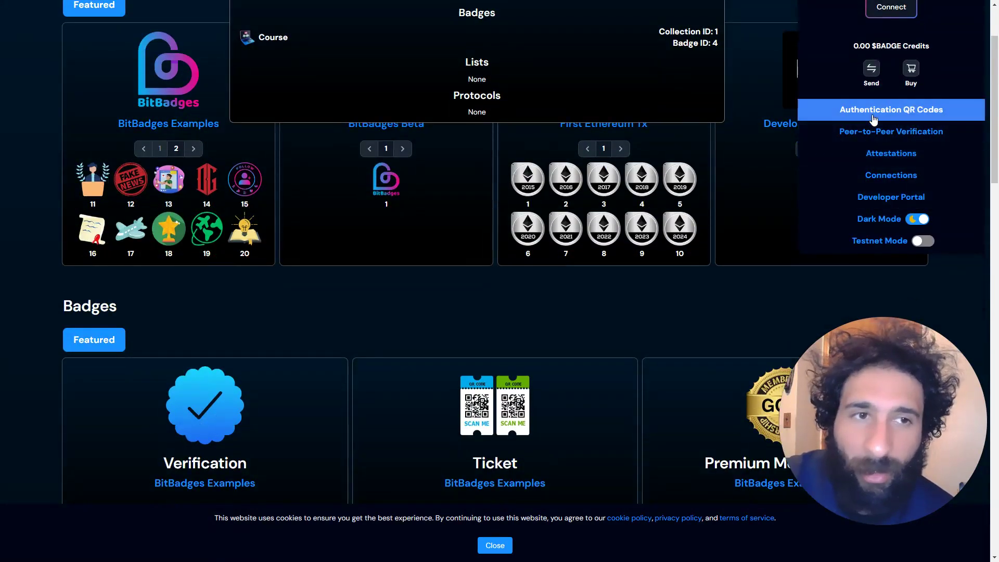
click(926, 219)
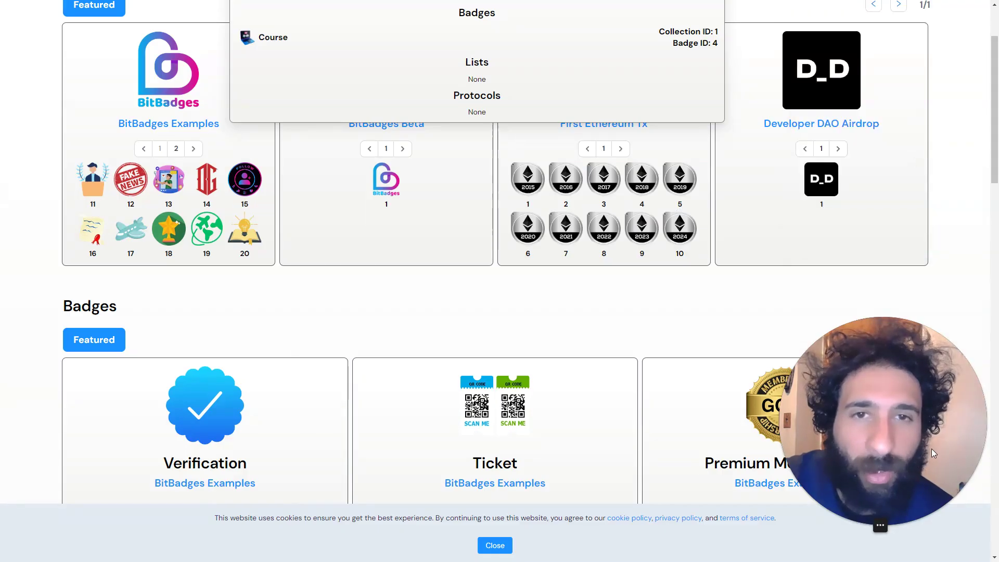
scroll(894, 310, up, 2)
click(981, 26)
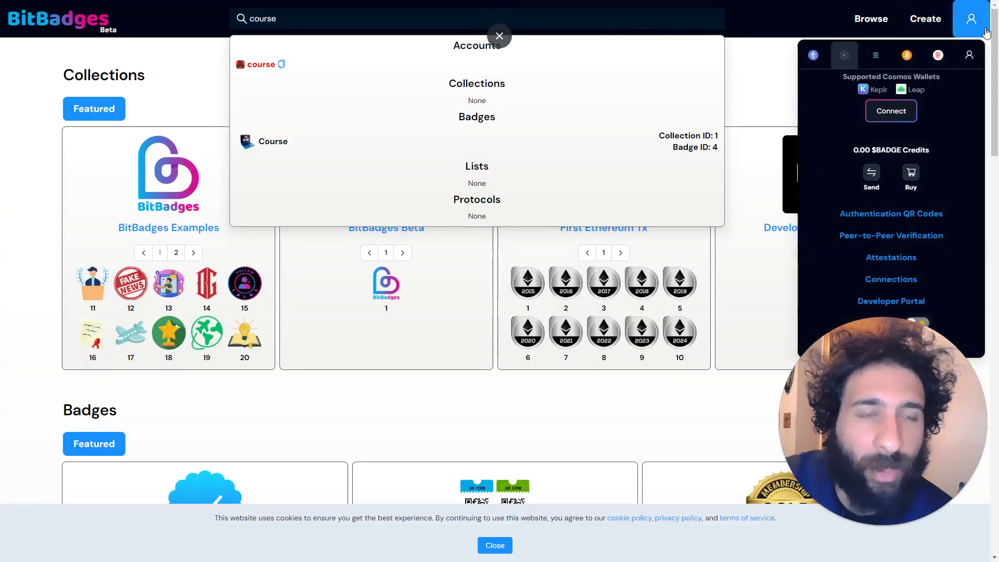
click(814, 58)
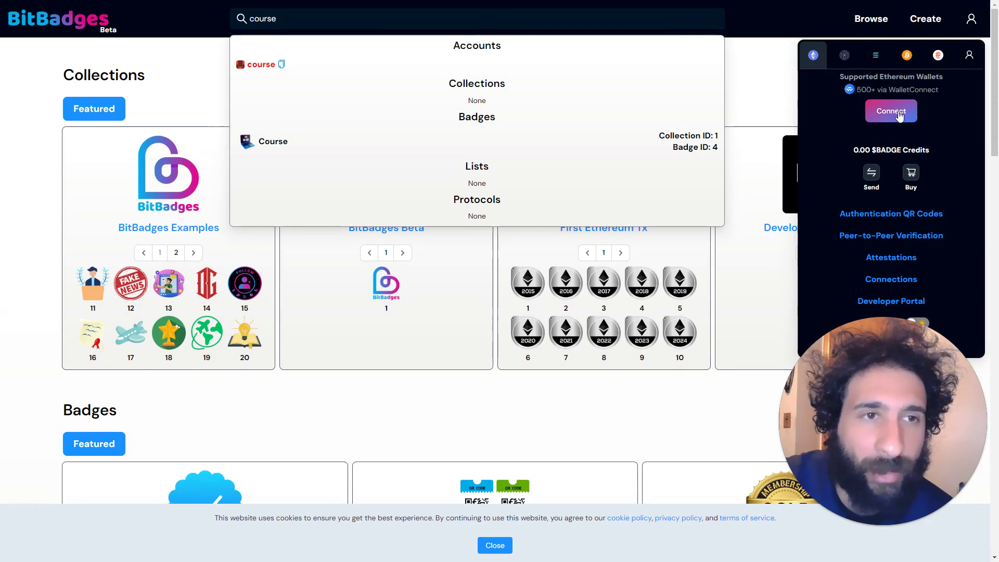
click(891, 111)
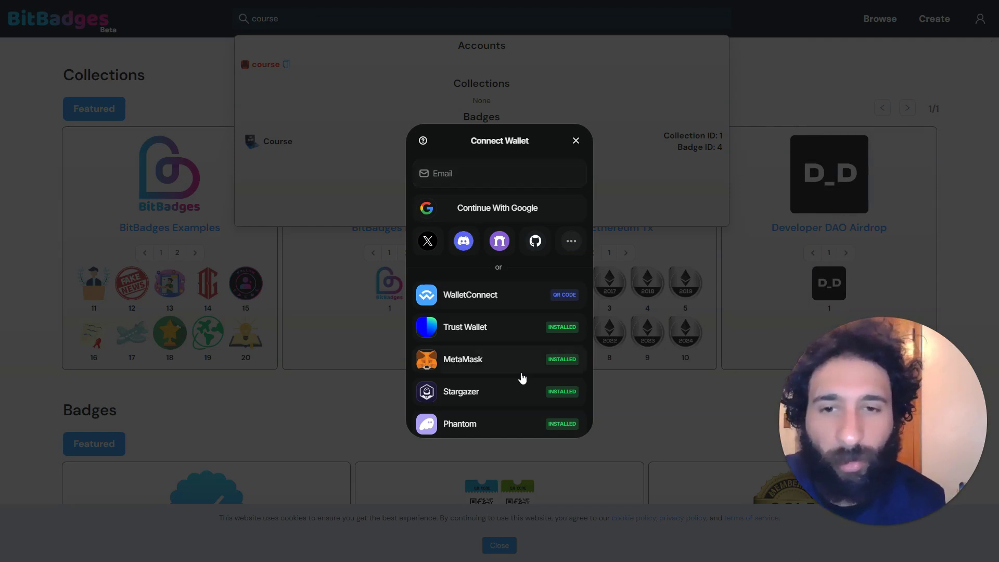
- Close the Connect Wallet window and open Anchors from the Create options
scroll(521, 377, down, 1)
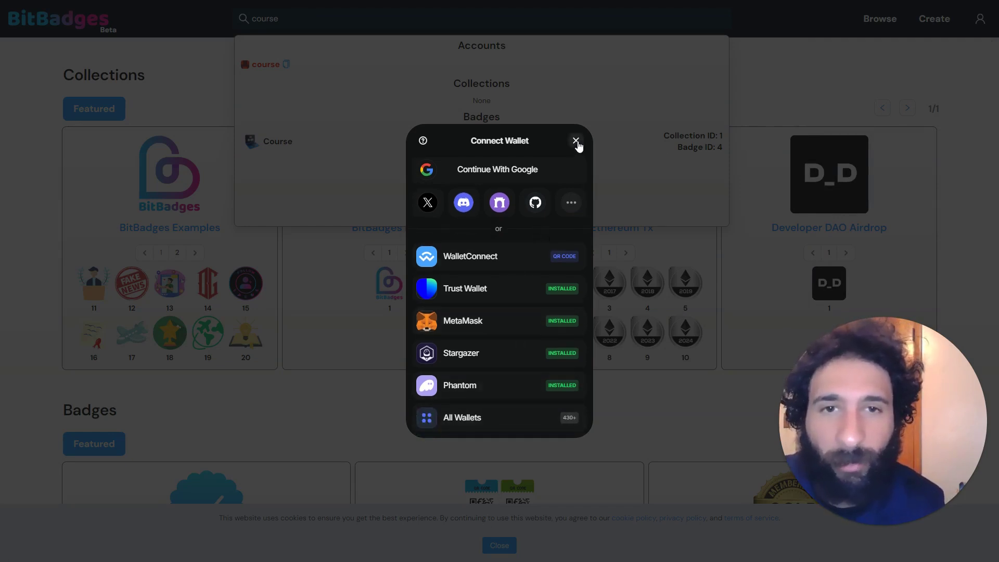
click(576, 141)
mouse_move(933, 18)
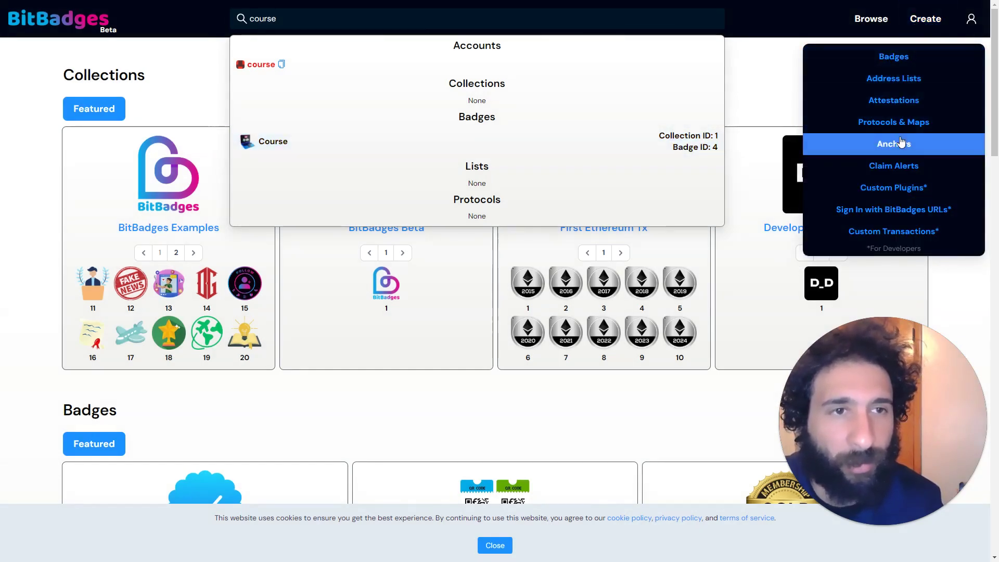
click(914, 101)
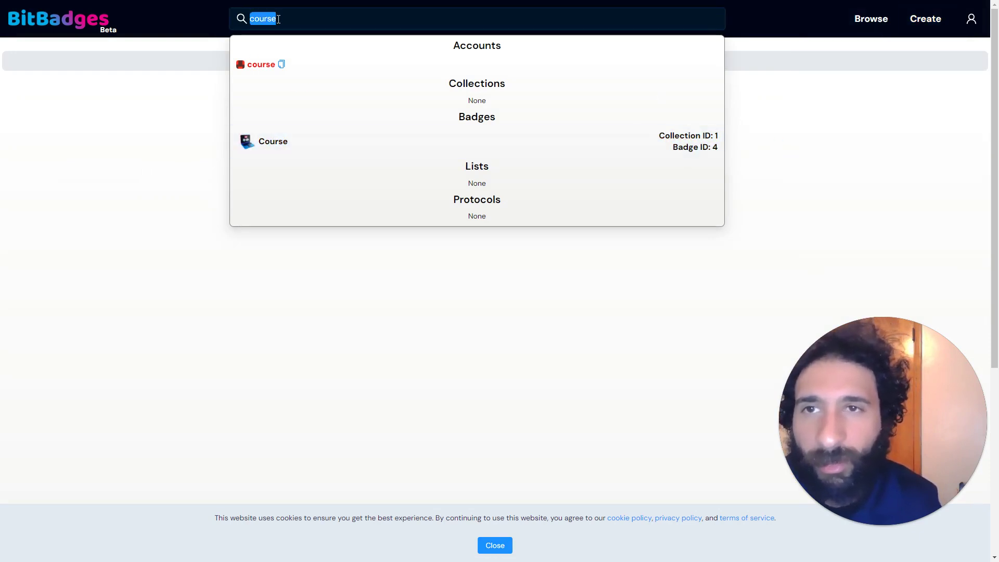
- Clear the search and choose MetaMask as the Ethereum wallet to connect
key(BackSpace)
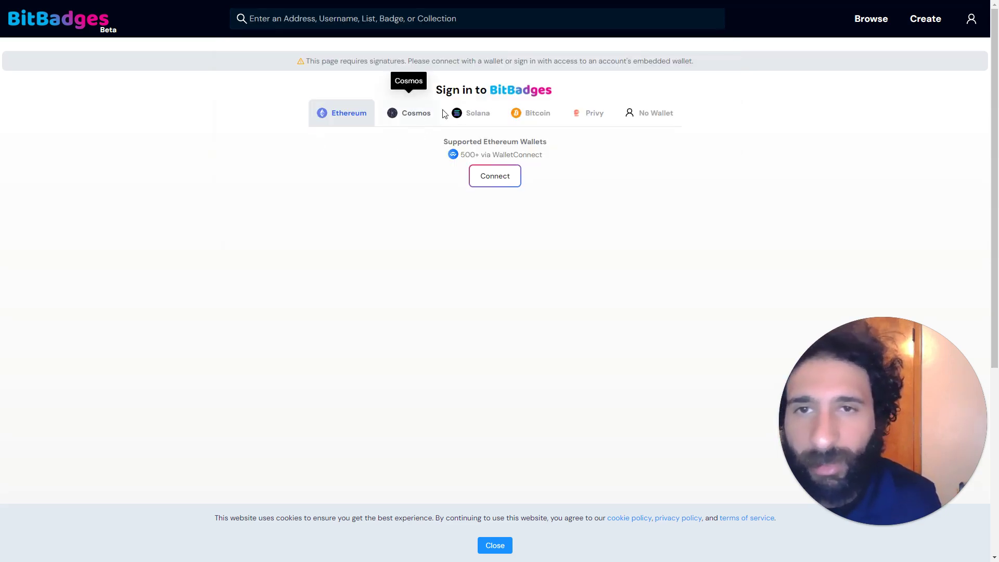
mouse_move(971, 18)
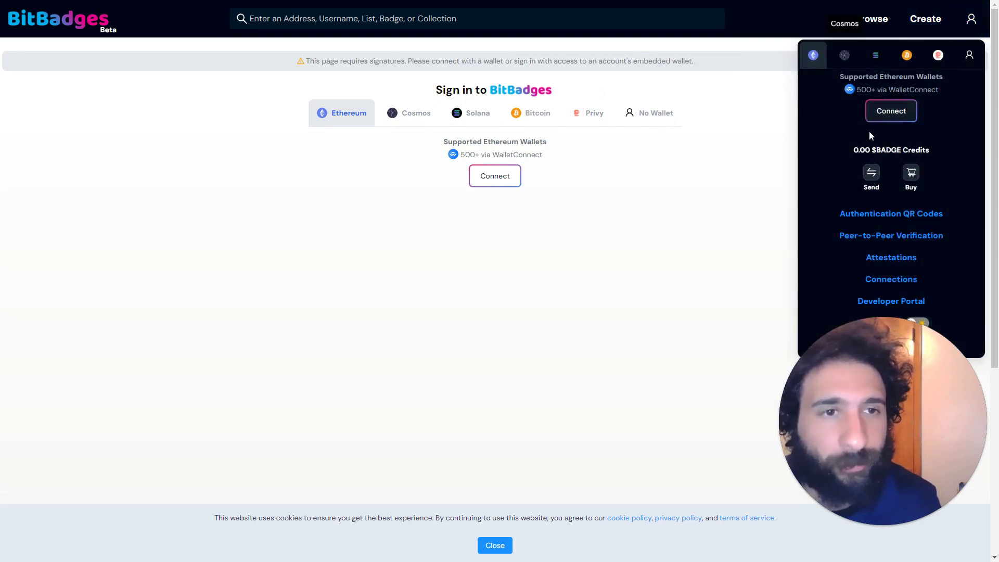
click(969, 56)
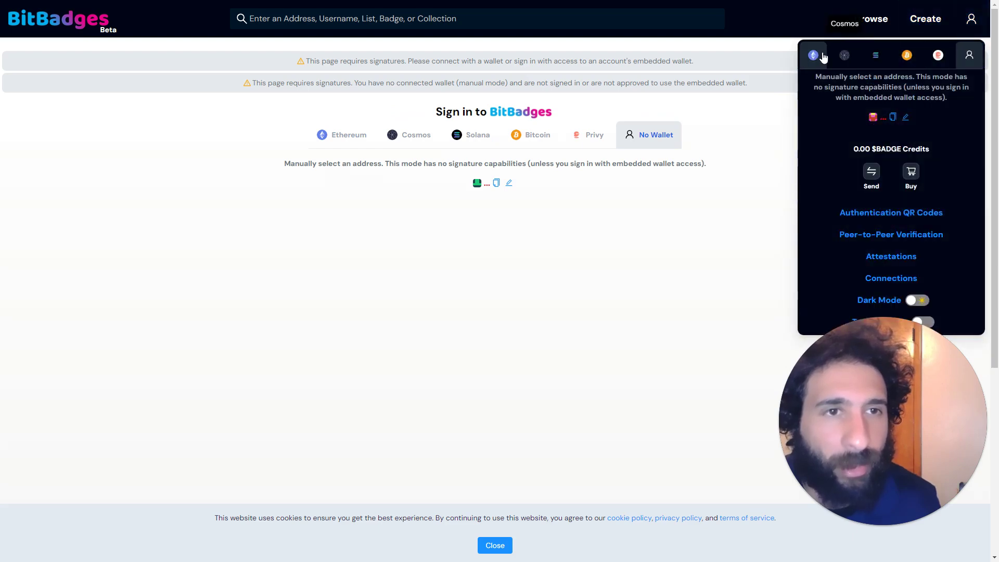
click(819, 55)
click(869, 109)
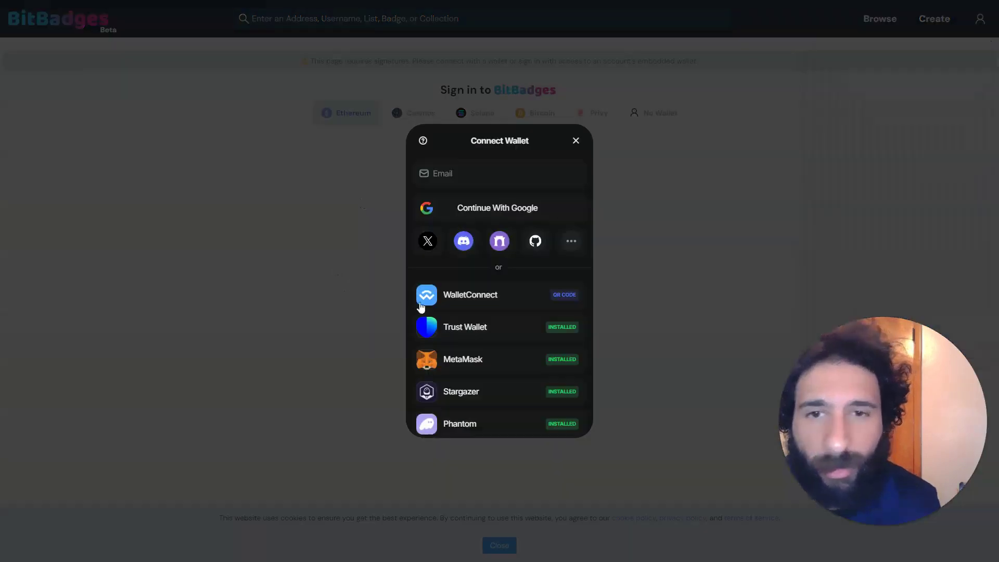
click(475, 358)
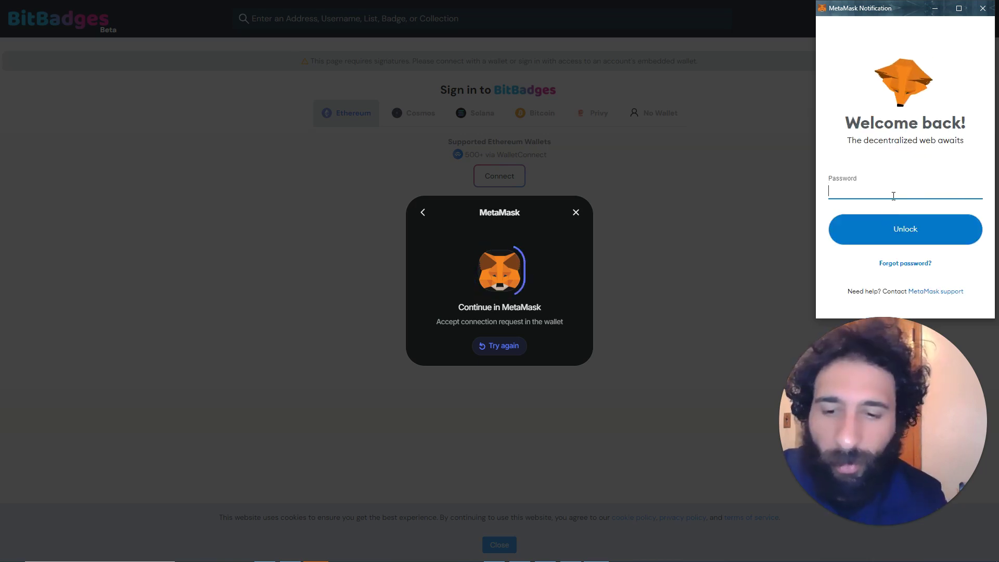
- Unlock MetaMask, approve the account connection, and switch to Ethereum Mainnet
text(••••••••)
click(876, 242)
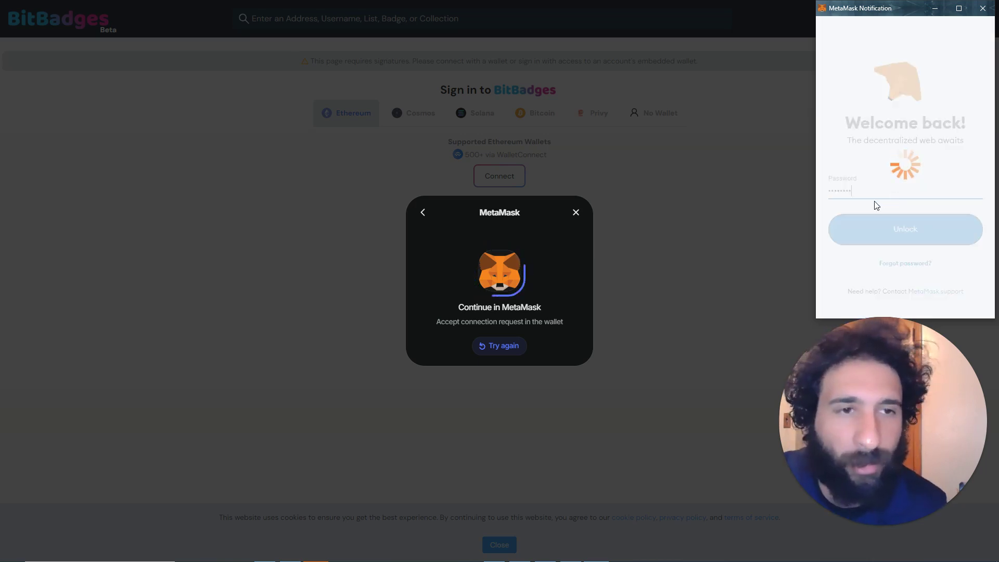
click(948, 297)
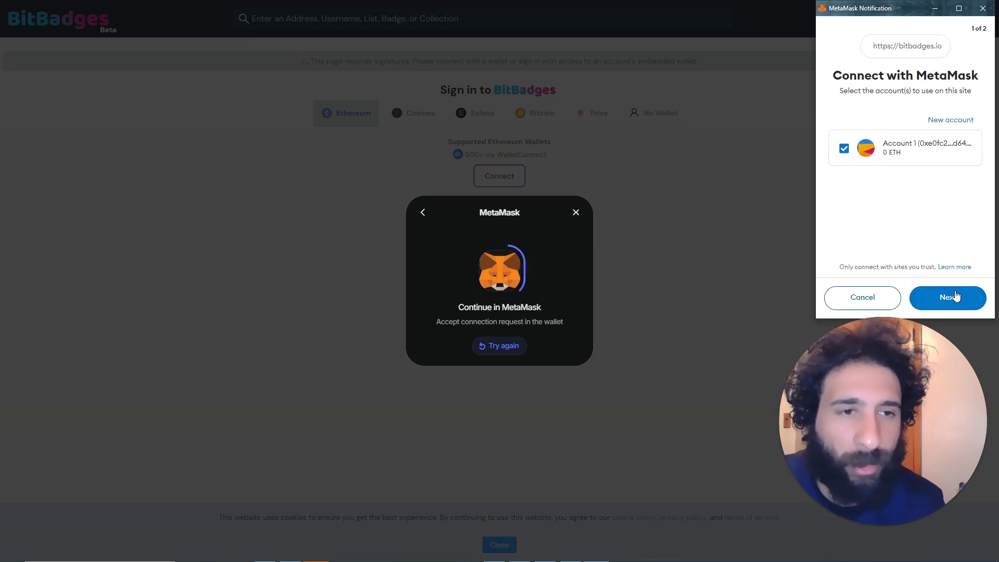
click(958, 296)
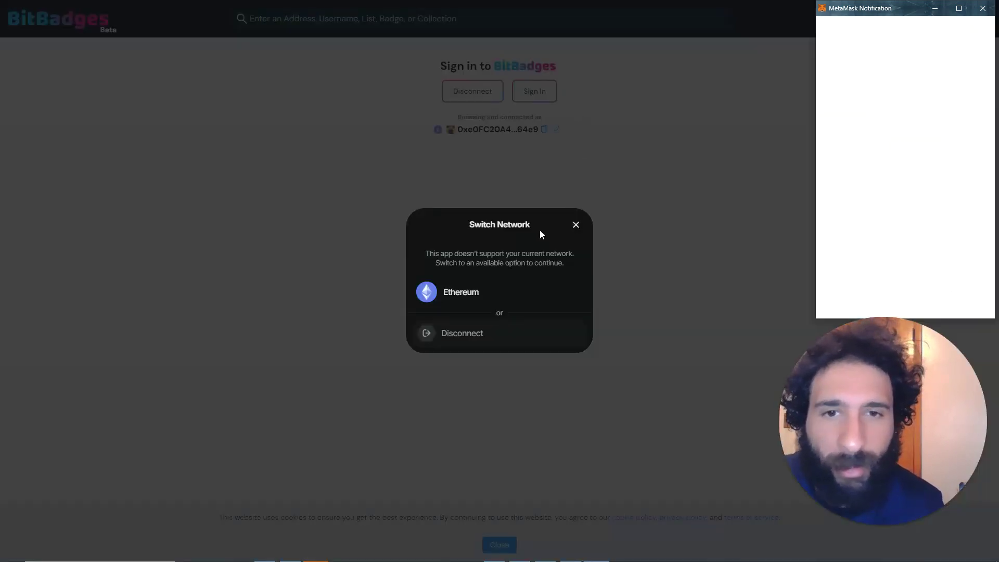
click(496, 294)
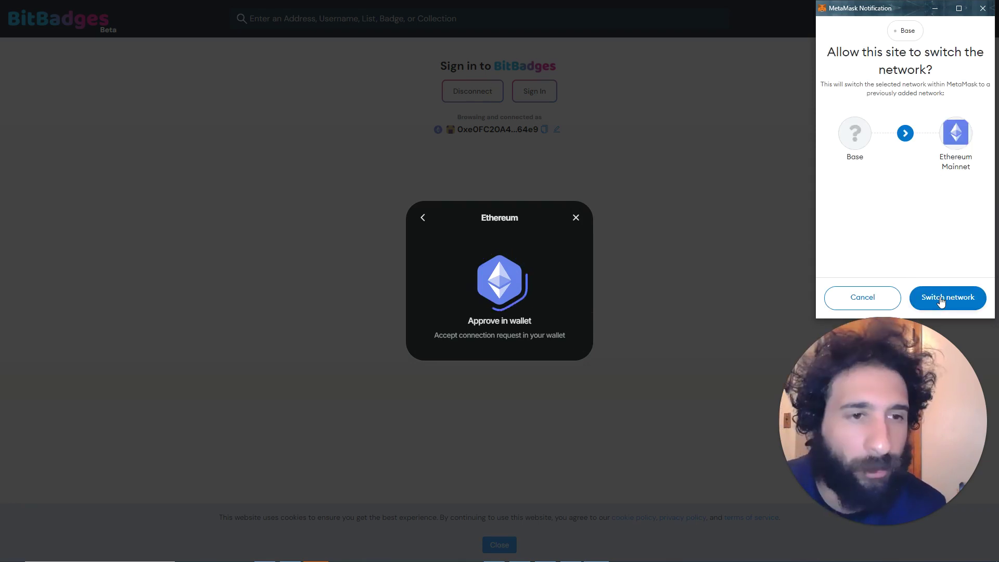
click(941, 301)
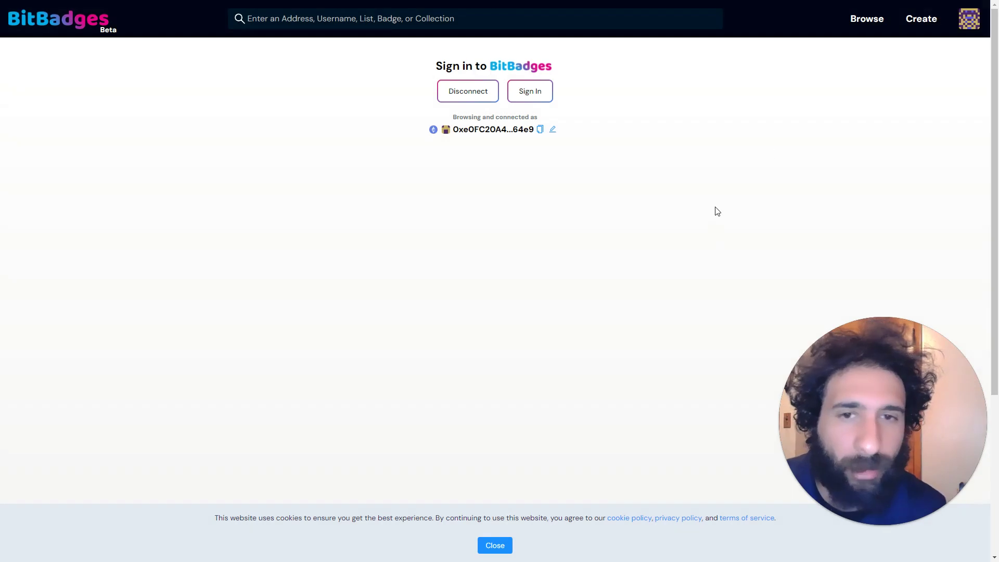
click(962, 29)
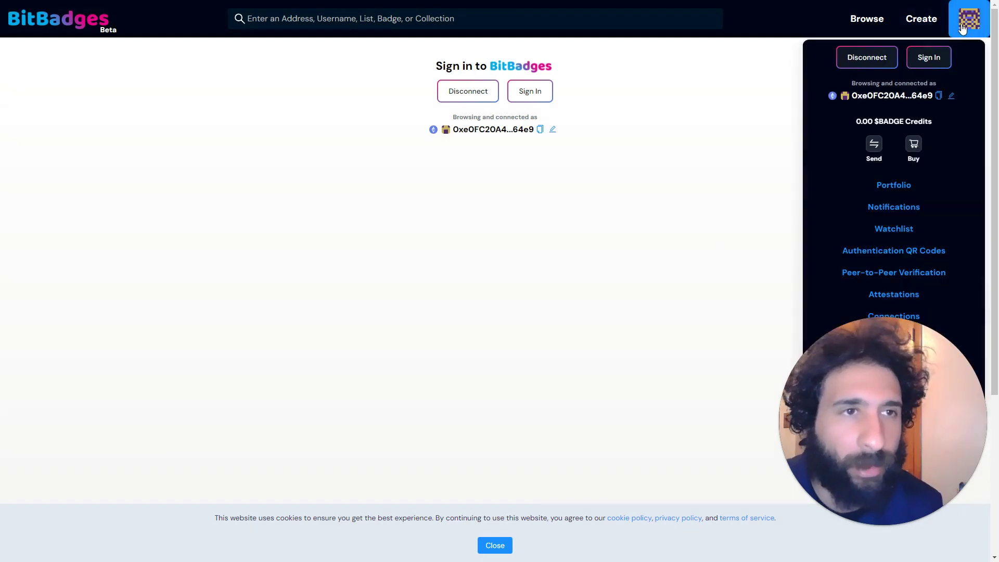
click(907, 188)
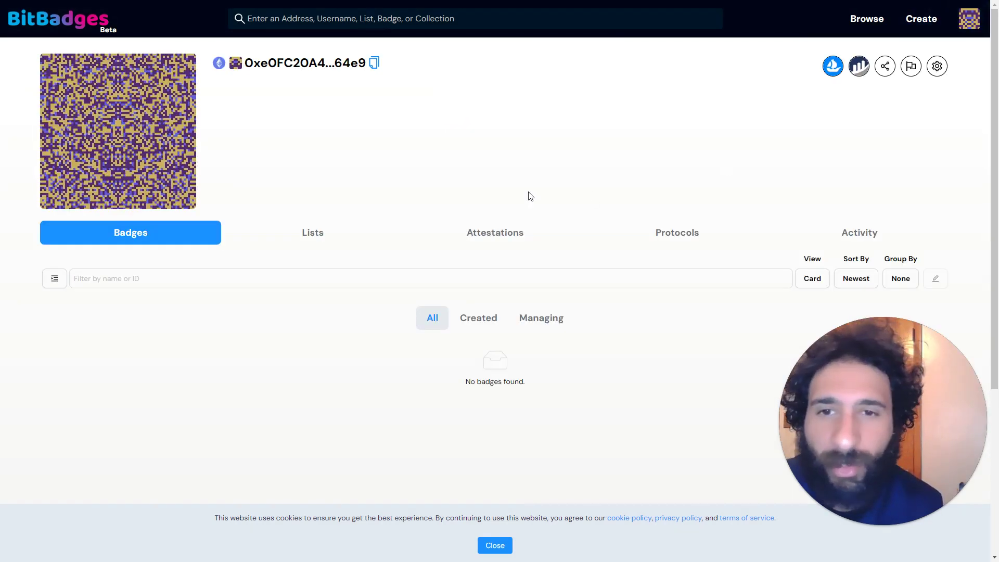
scroll(499, 214, down, 4)
scroll(500, 214, up, 4)
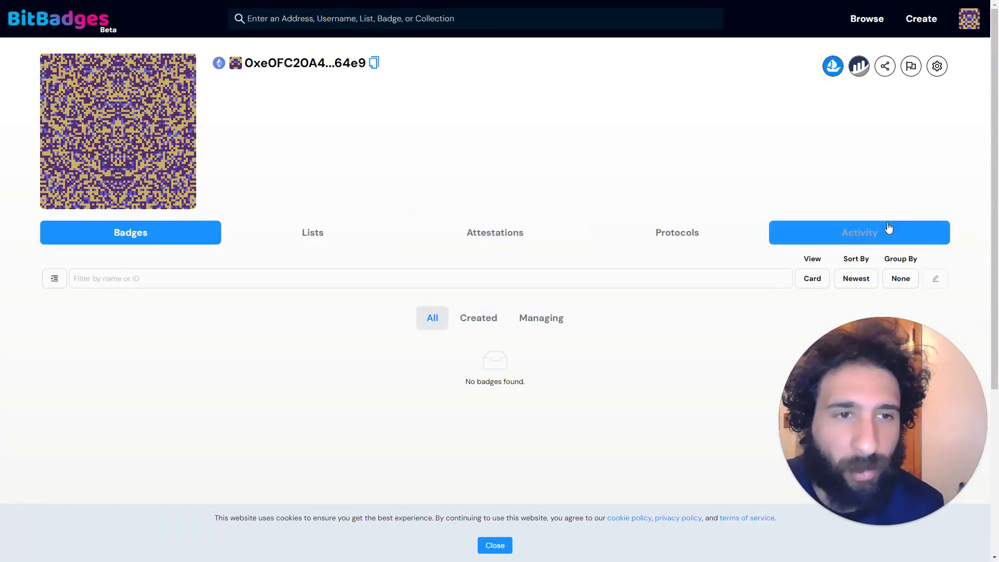
mouse_move(921, 18)
click(908, 65)
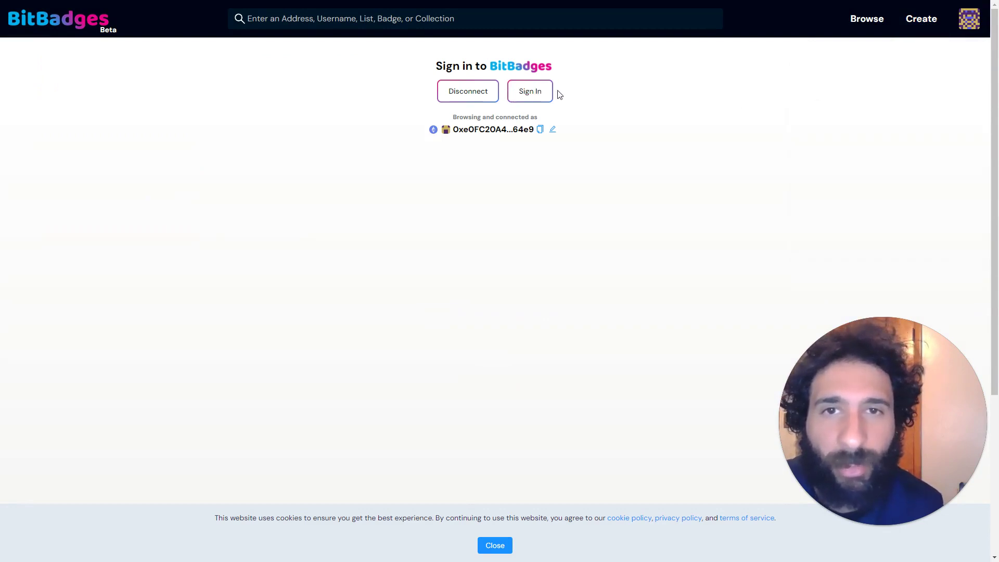
- Sign in by approving the MetaMask sign-message request
click(536, 95)
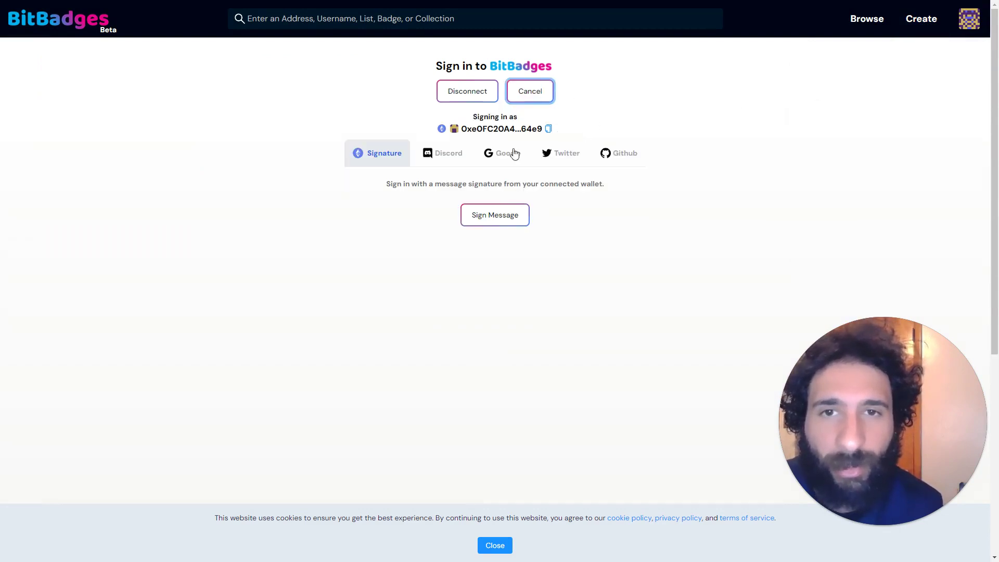
click(477, 214)
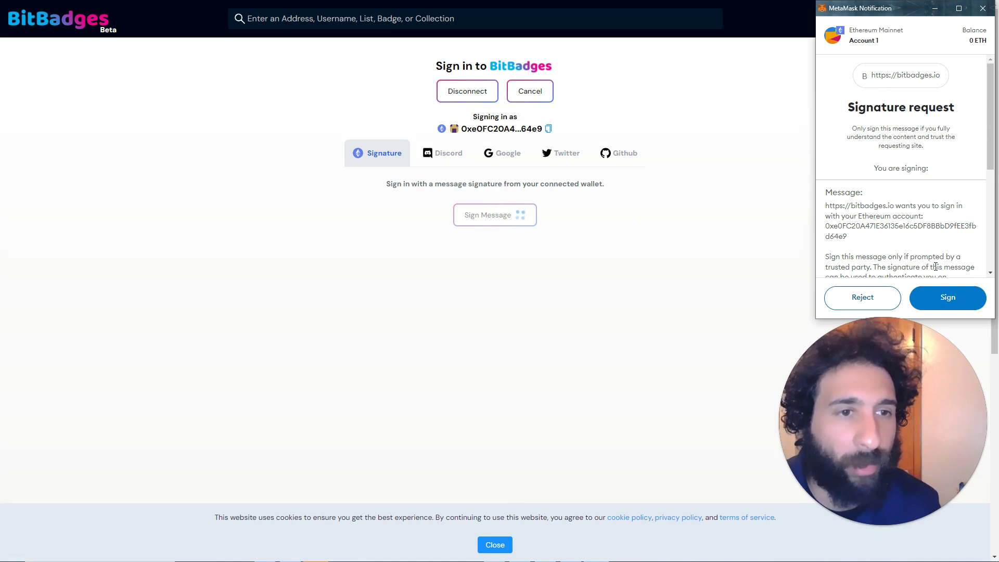
click(946, 297)
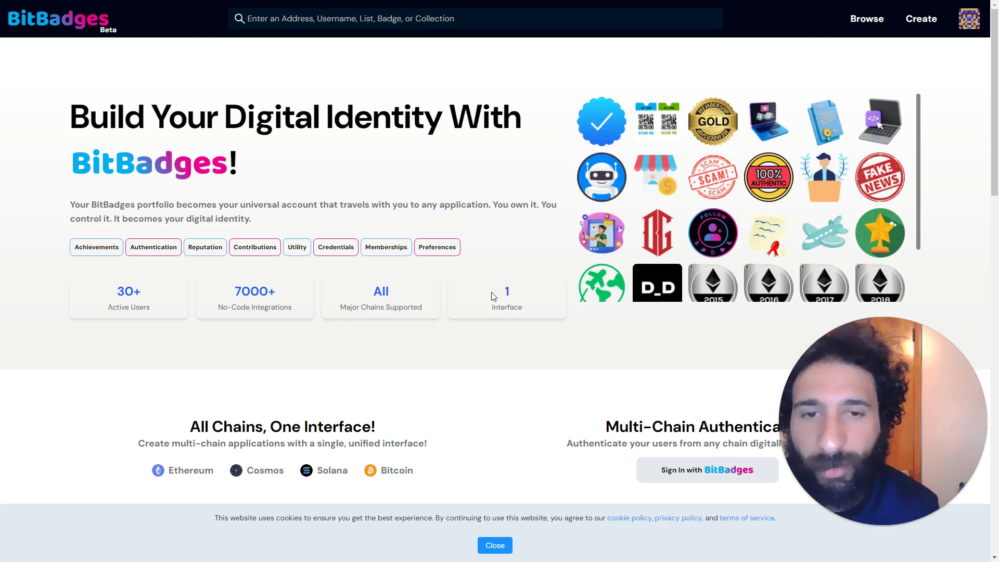
- Scroll through the home page's storage and workflow sections
scroll(493, 296, down, 3)
scroll(494, 296, down, 3)
scroll(491, 297, down, 3)
scroll(489, 297, down, 4)
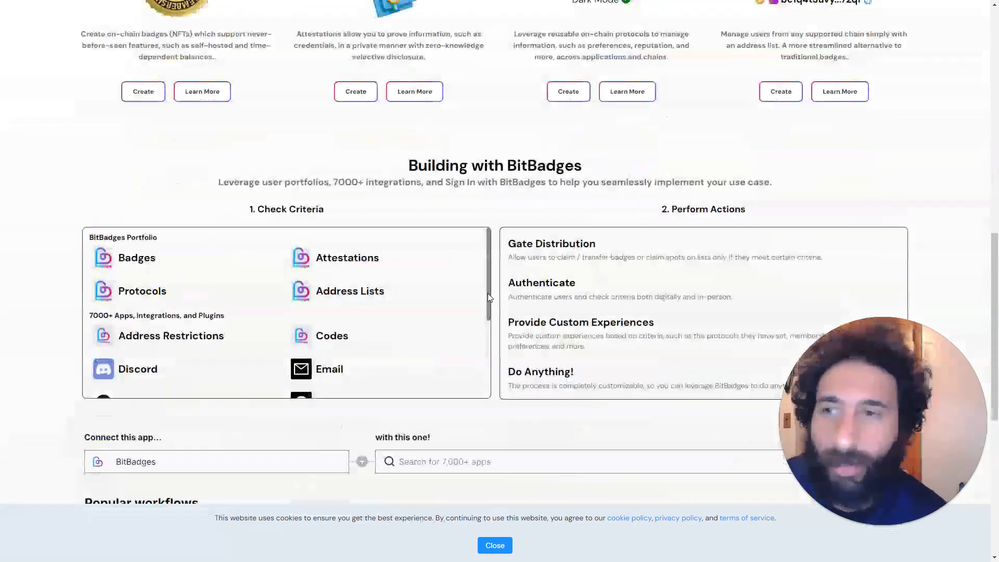
scroll(488, 297, up, 3)
scroll(488, 298, up, 2)
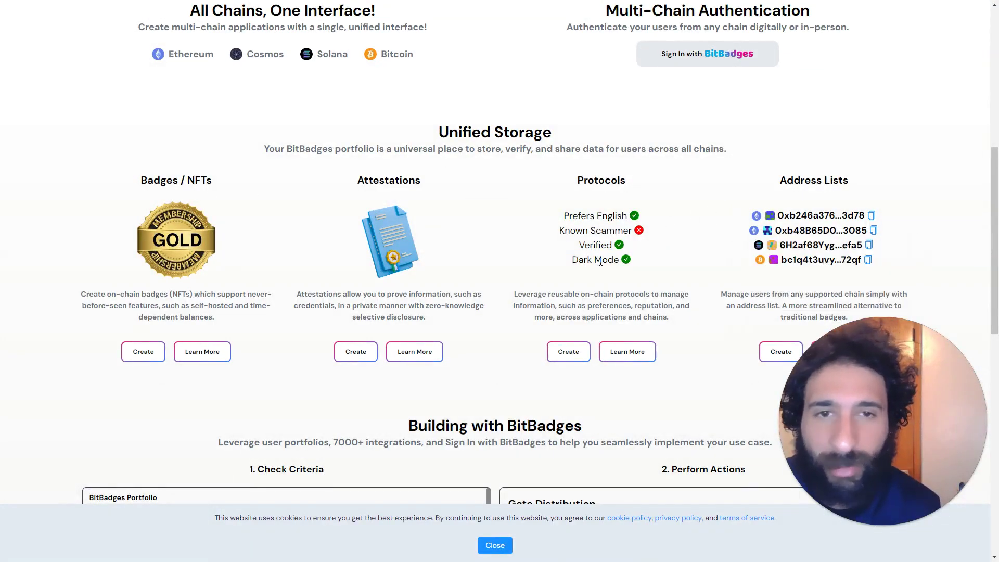
scroll(598, 260, down, 5)
scroll(586, 254, down, 3)
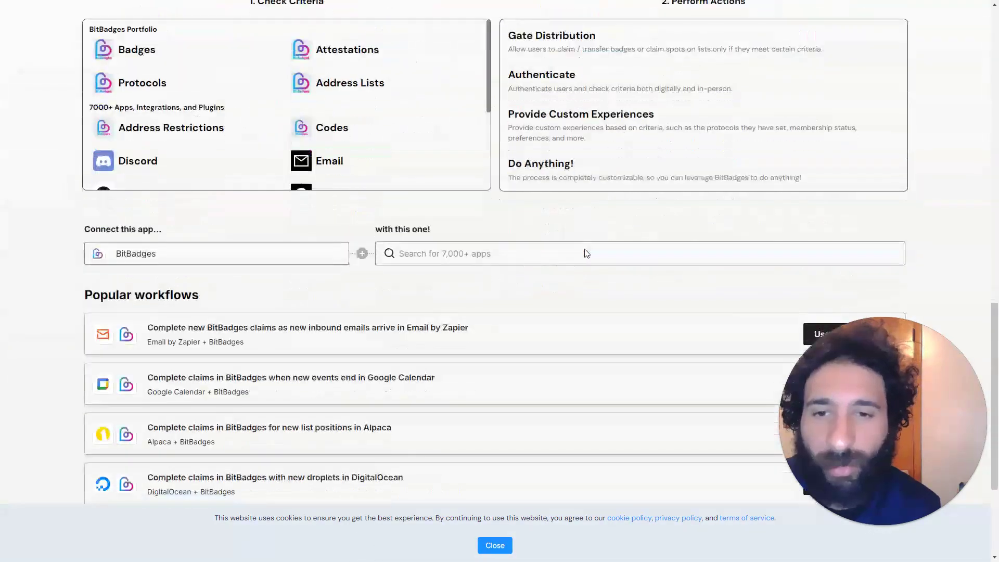
scroll(586, 253, up, 5)
scroll(578, 275, up, 7)
scroll(564, 308, up, 2)
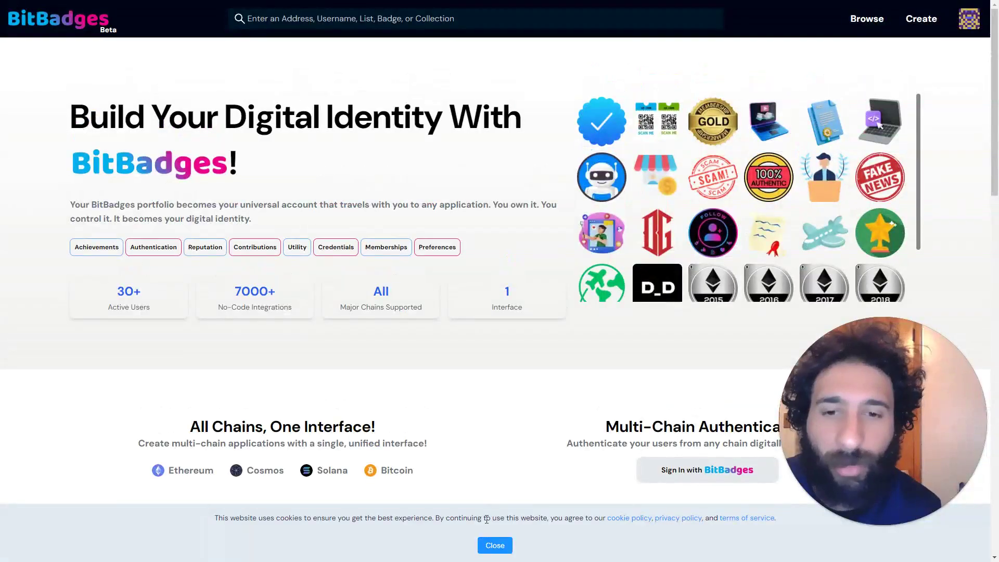
- Close the cookie notice and return to the digital identity hero
click(495, 545)
scroll(495, 442, down, 5)
scroll(496, 442, down, 5)
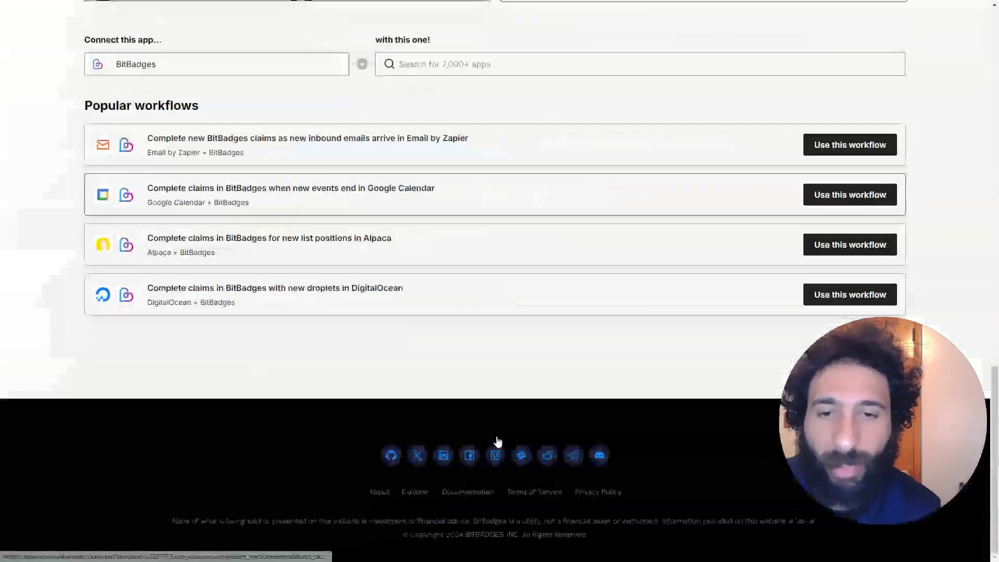
scroll(497, 440, up, 2)
scroll(496, 435, up, 5)
scroll(491, 432, up, 5)
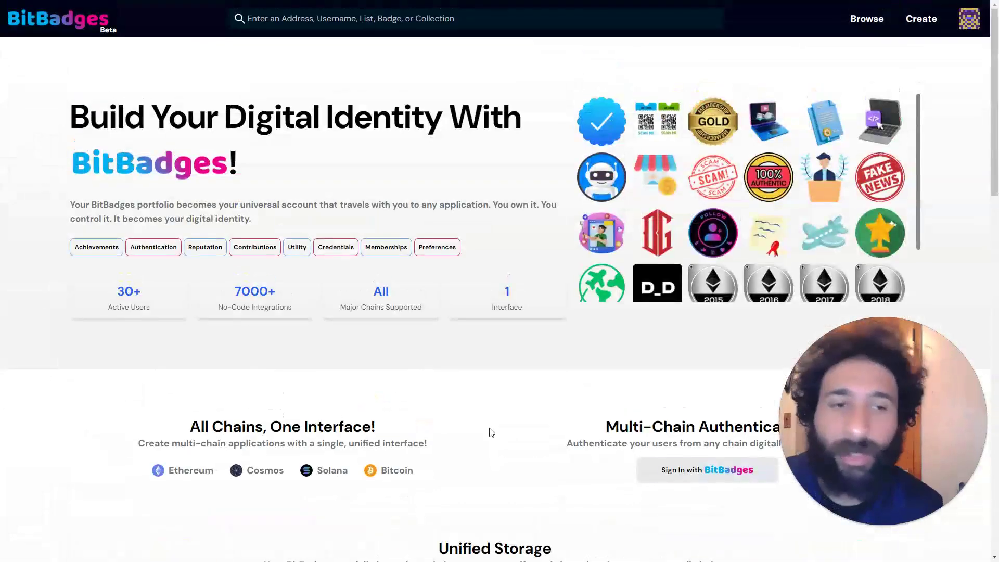